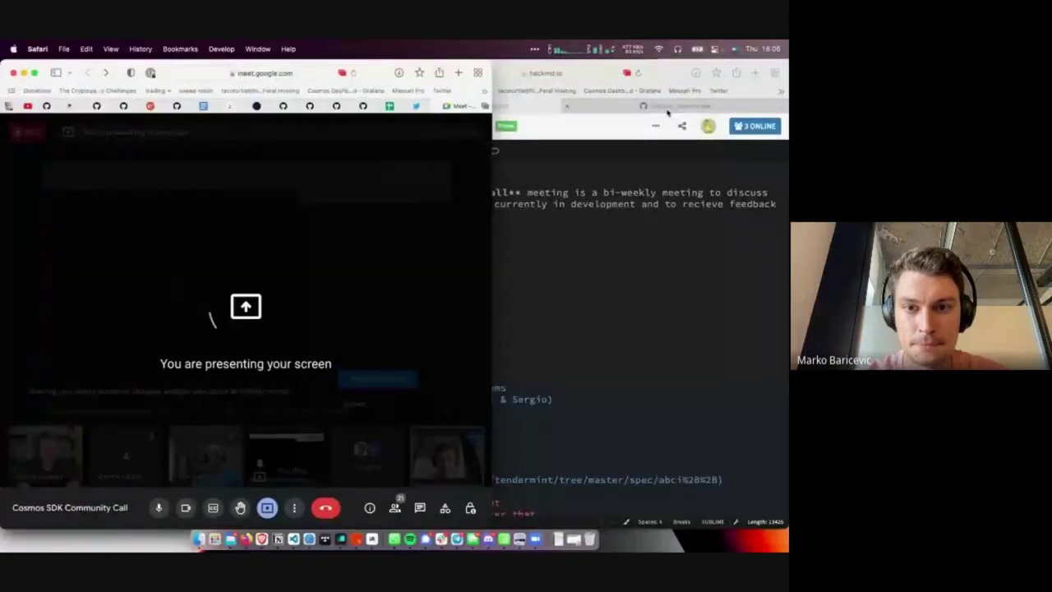
Bring the Safari GitHub window in front of the Meet call, widen it, and enter the Cosmos-SDK project.
left_click(667, 112)
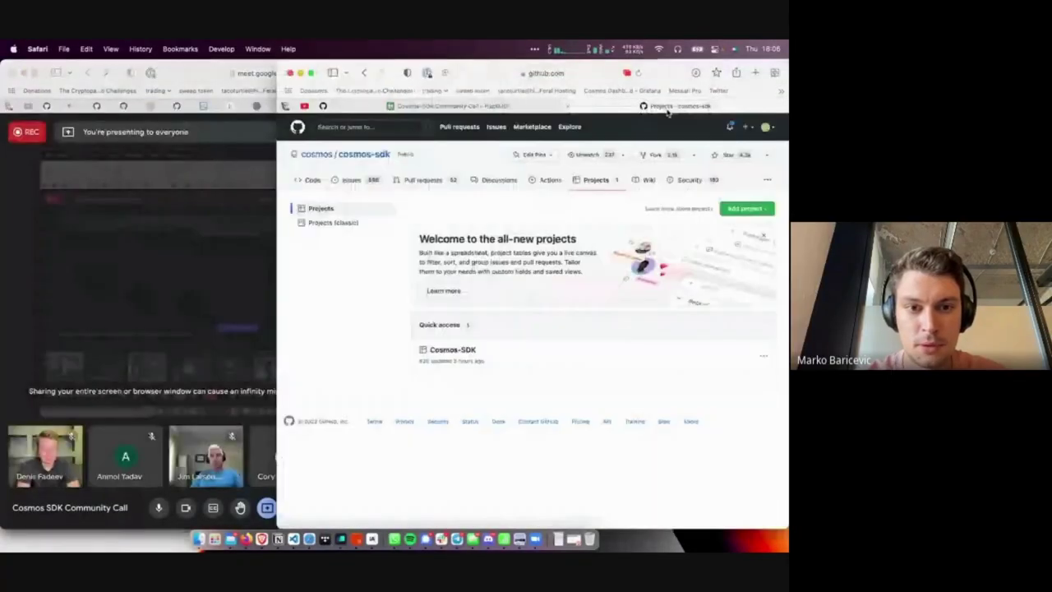
left_click_drag(277, 267, 104, 267)
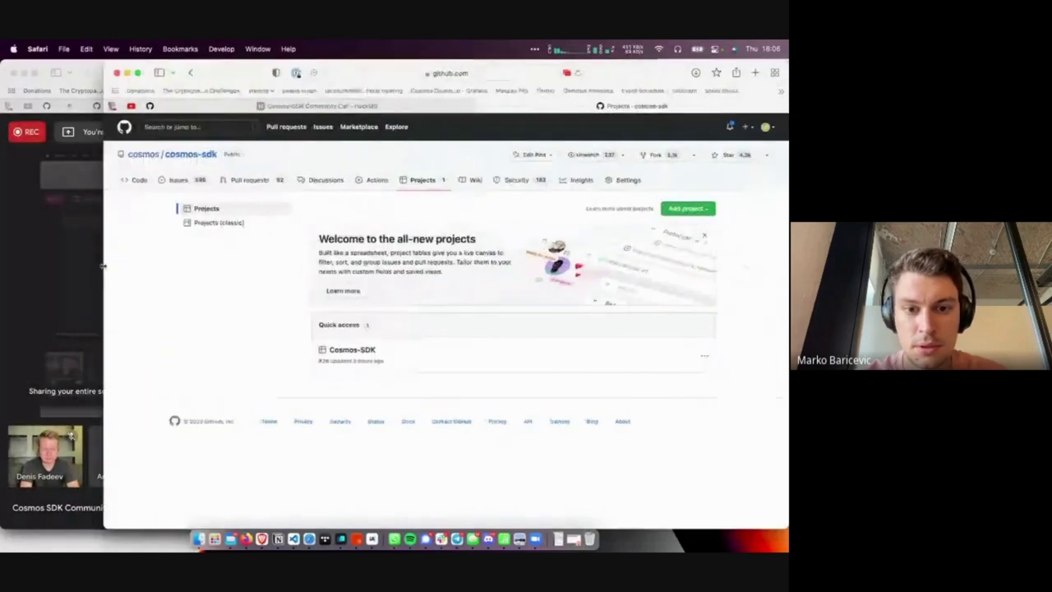
left_click(366, 354)
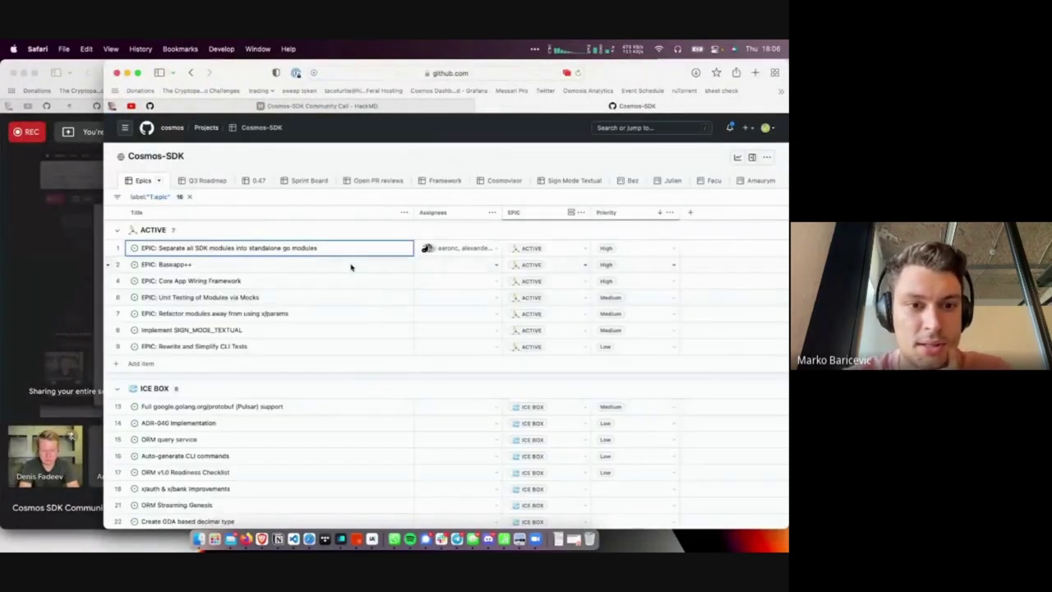
Show the Cosmos-SDK Sprint Board table of current sprint issues.
left_click(298, 183)
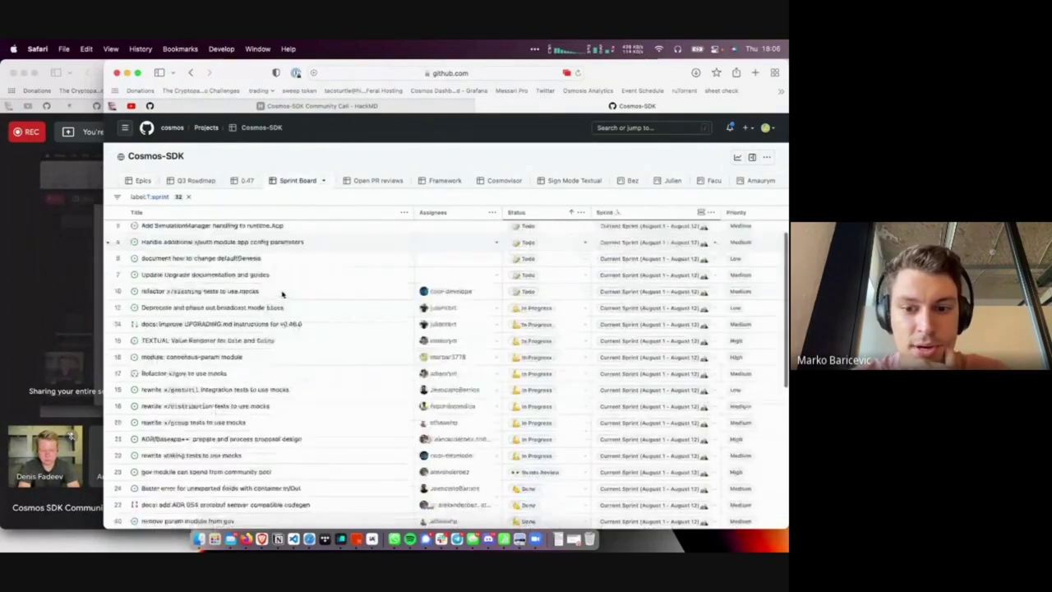
scroll(283, 294, "down", 8)
scroll(282, 294, "up", 8)
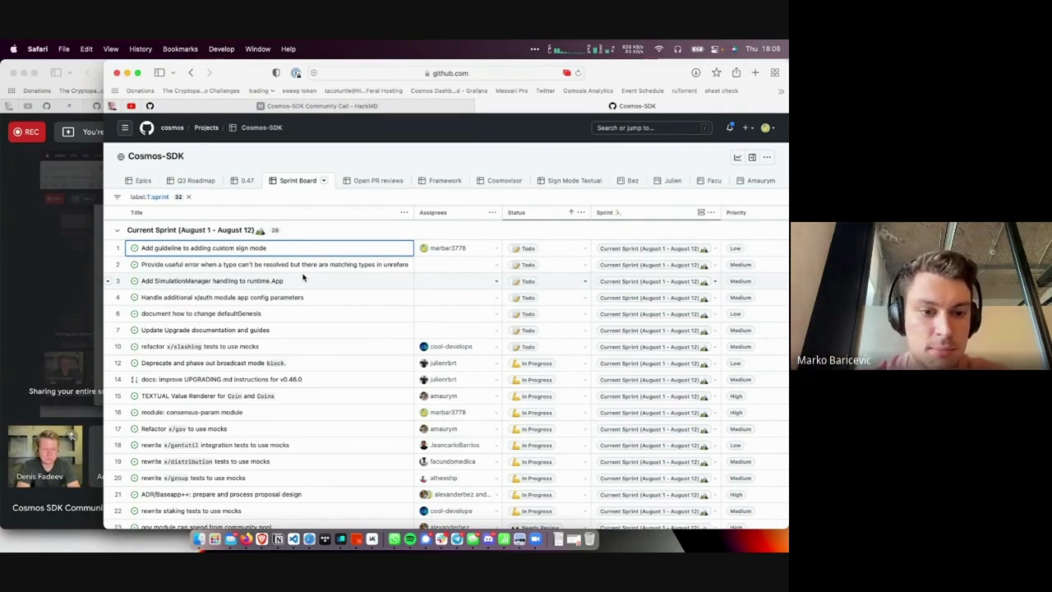
scroll(303, 278, "down", 4)
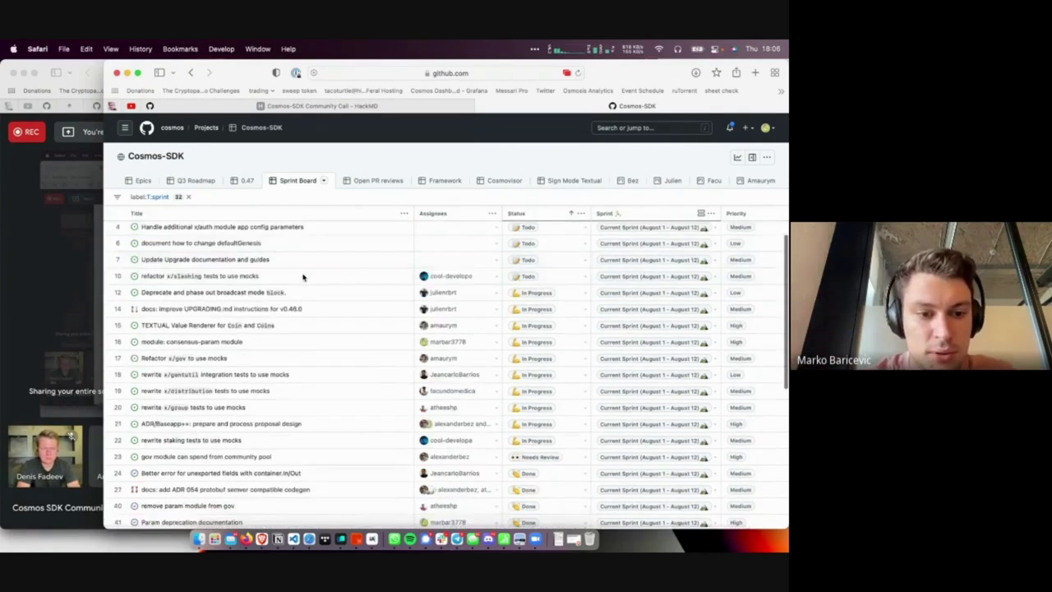
scroll(302, 278, "up", 1)
In the Epics view, view and close the 'EPIC: Refactor modules away from using x/params' details panel.
left_click(142, 181)
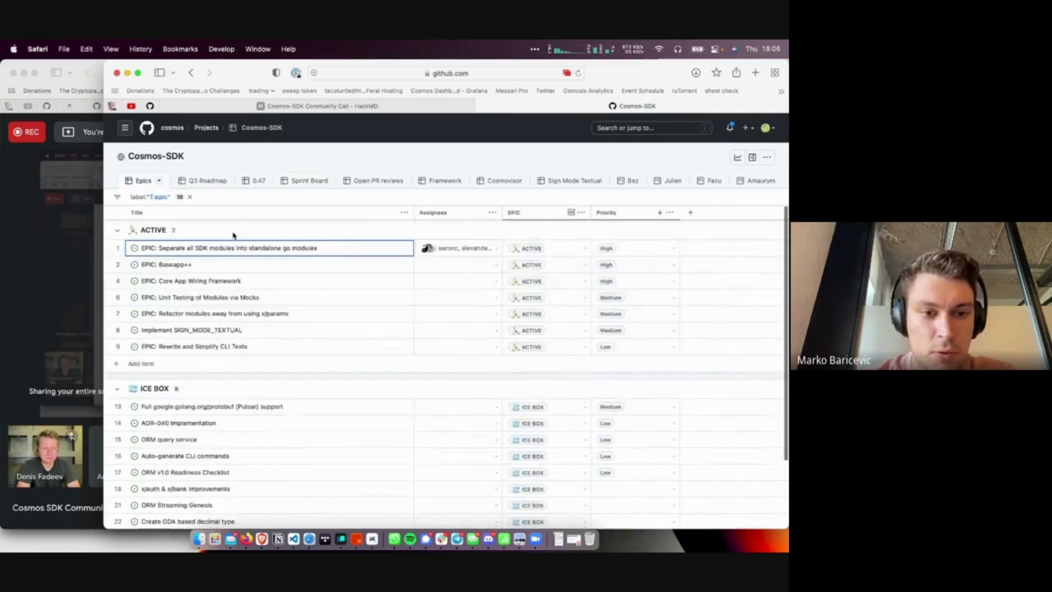
left_click(233, 314)
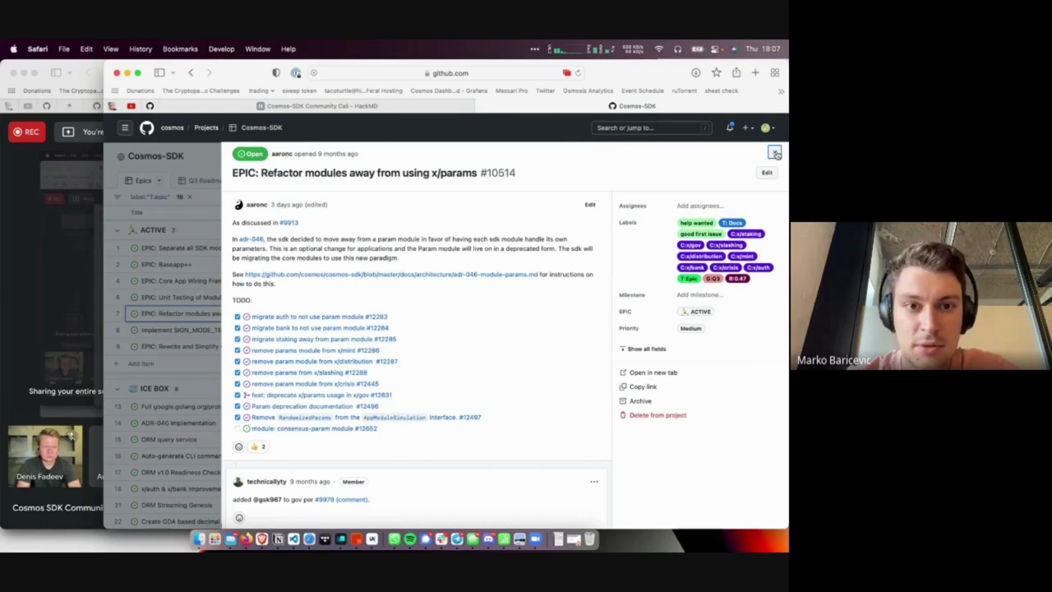
left_click(776, 153)
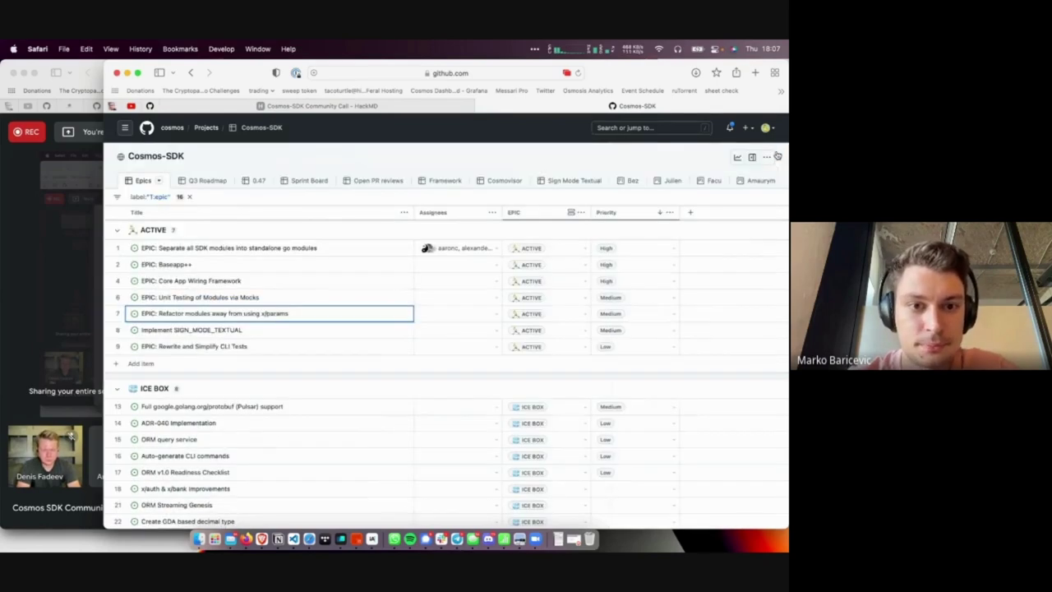
Return to the Sprint Board, briefly bring the Meet call forward, then bring GitHub back.
left_click(309, 180)
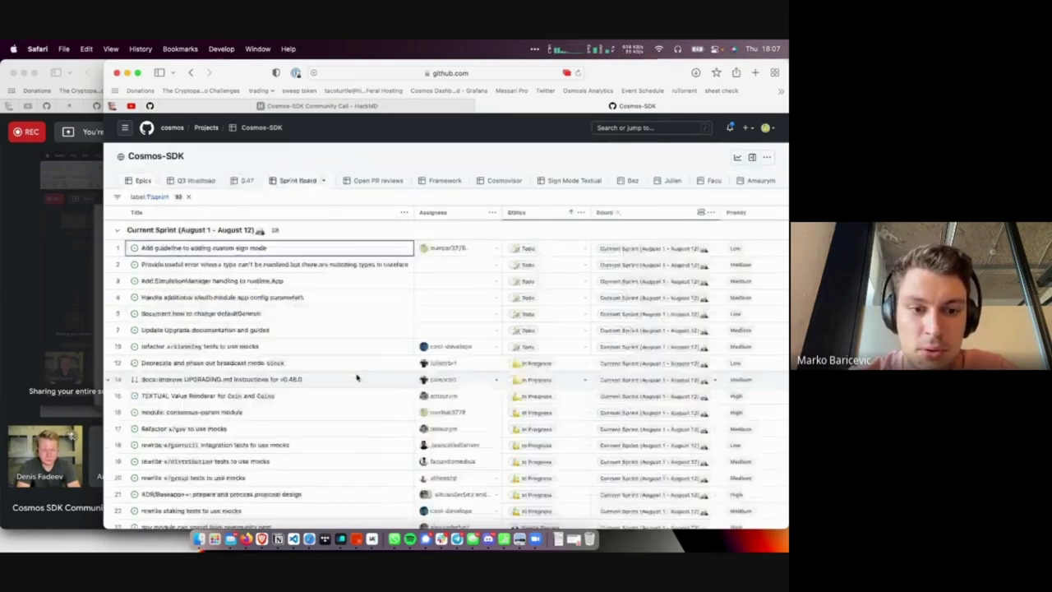
scroll(357, 377, "down", 4)
scroll(357, 377, "down", 3)
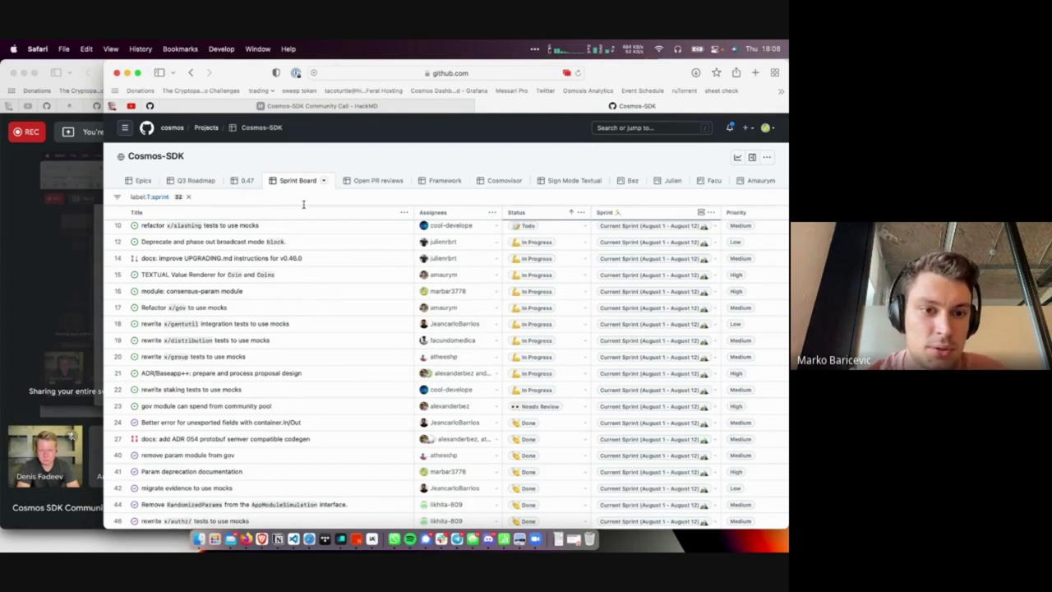
scroll(258, 312, "up", 4)
scroll(257, 312, "up", 2)
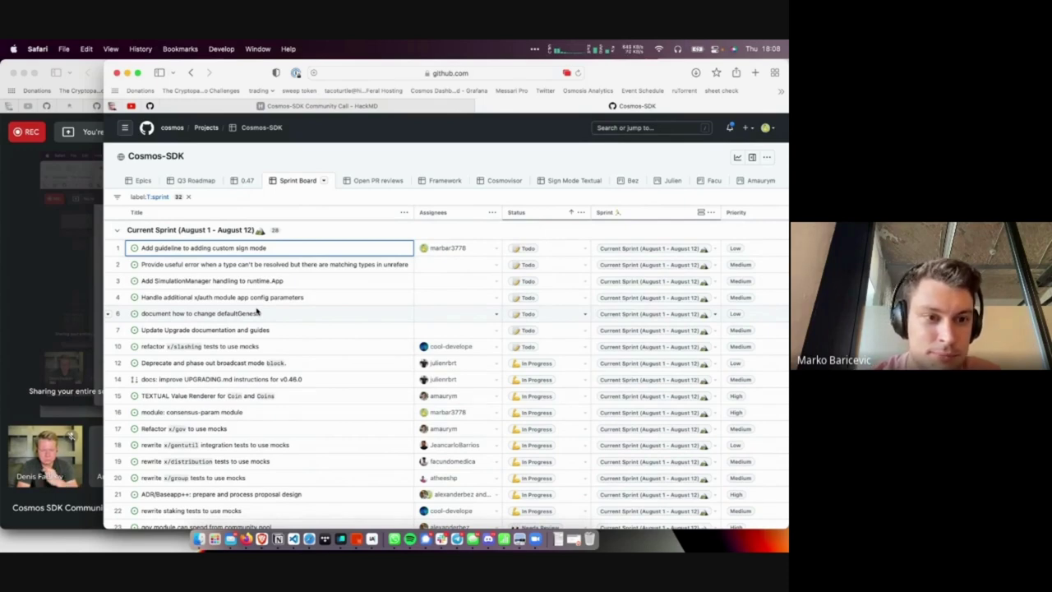
left_click(67, 318)
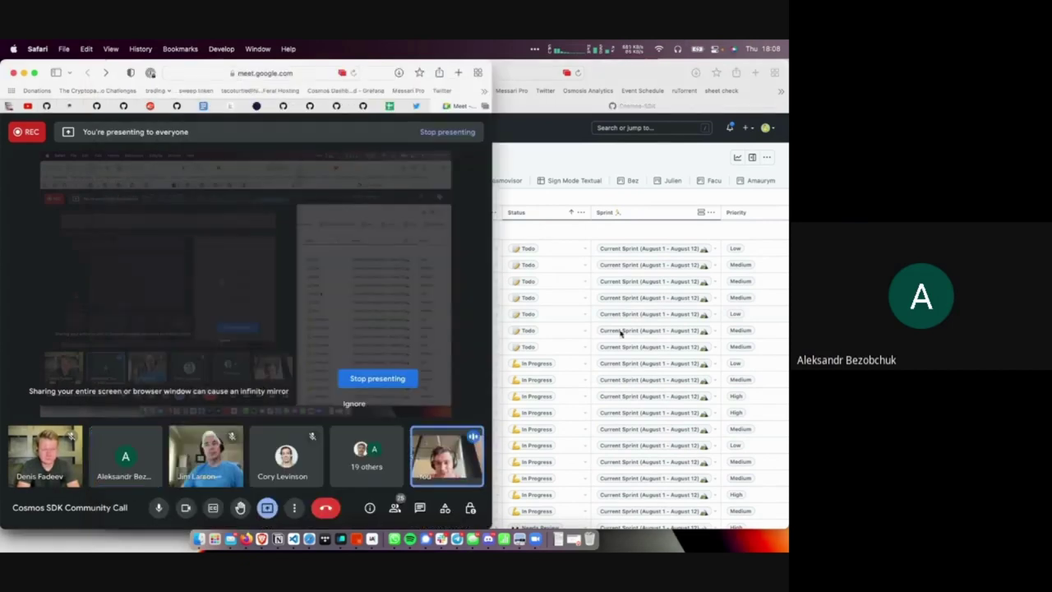
left_click(574, 316)
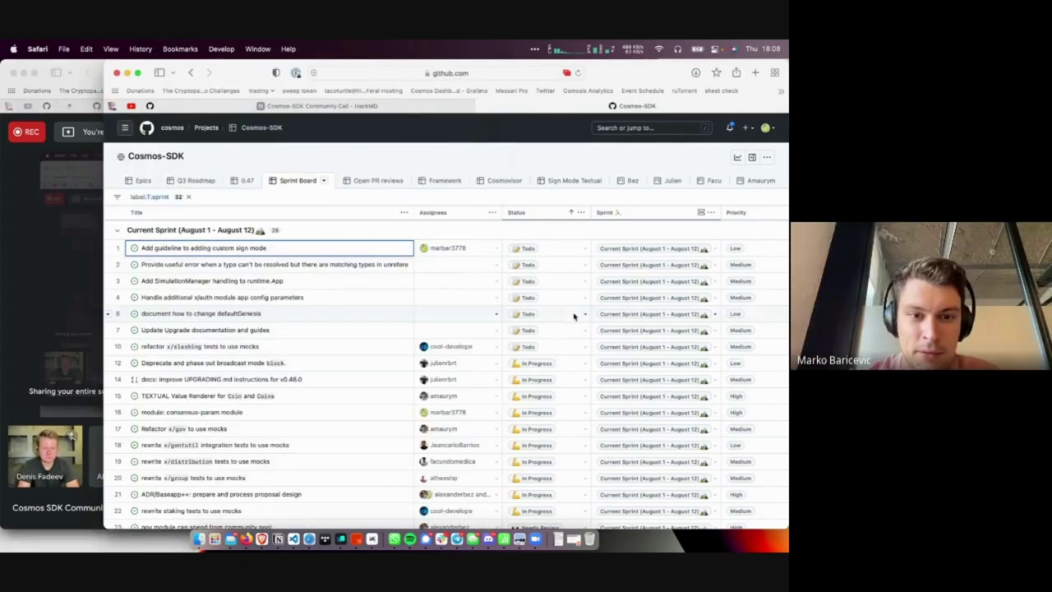
left_click(244, 182)
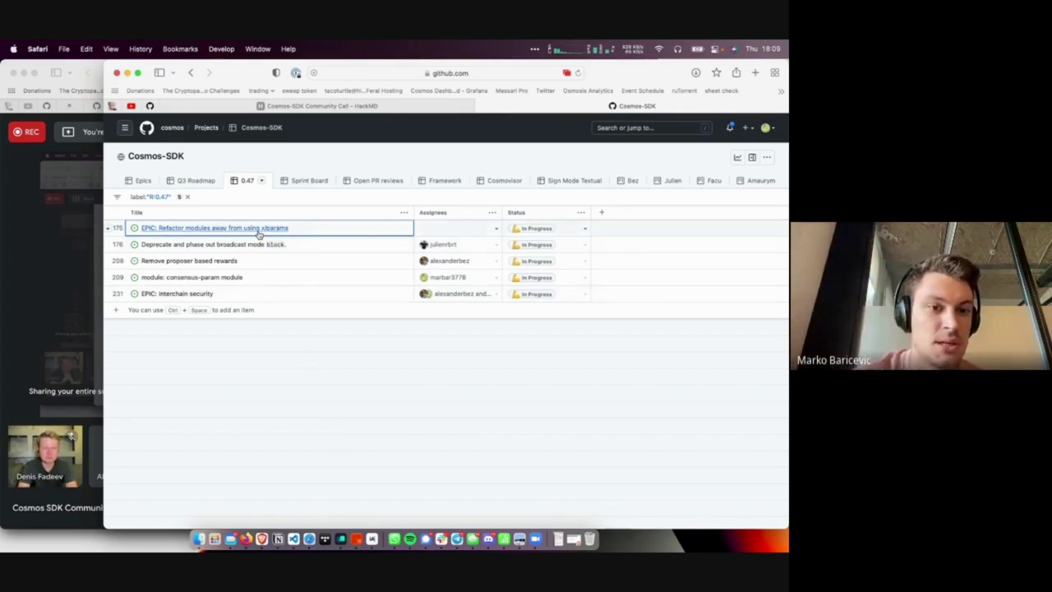
Cancel an edit of the row 208 'Remove proposer based rewards' title, then bring Meet forward.
double_click(215, 260)
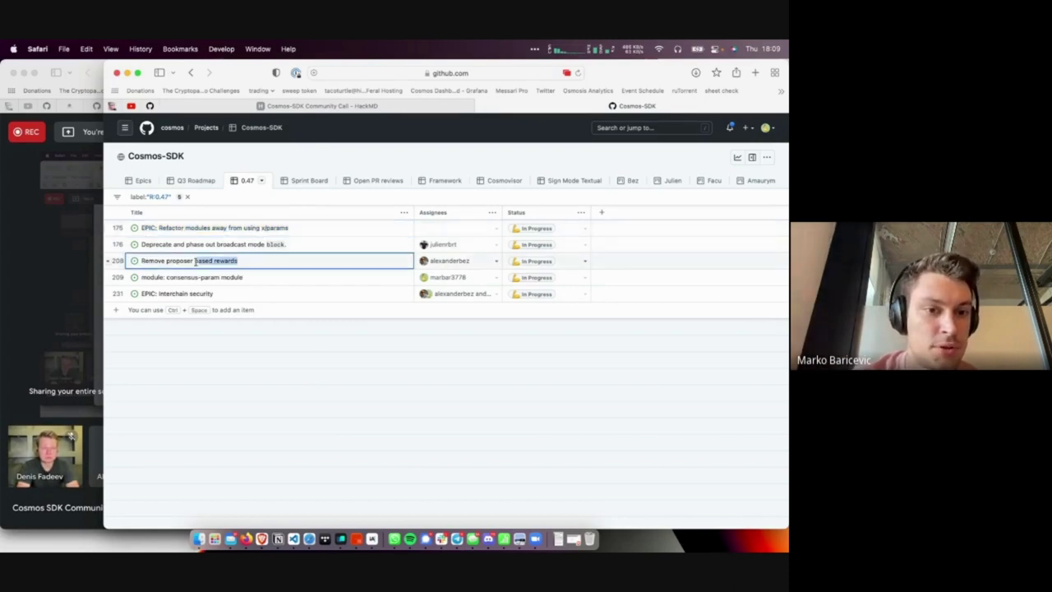
left_click_drag(195, 261, 138, 261)
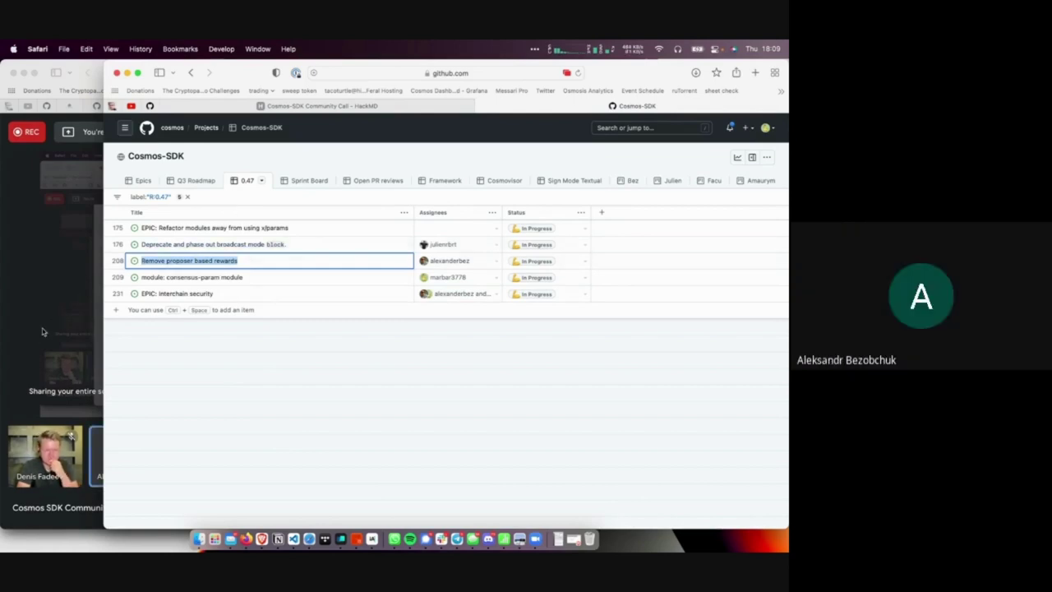
left_click(251, 371)
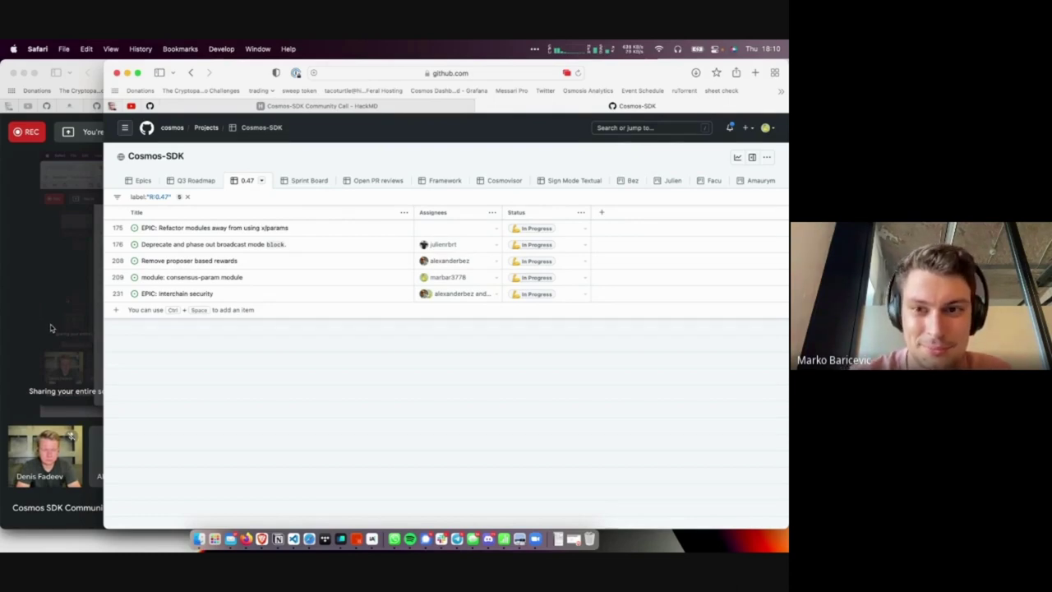
left_click(49, 327)
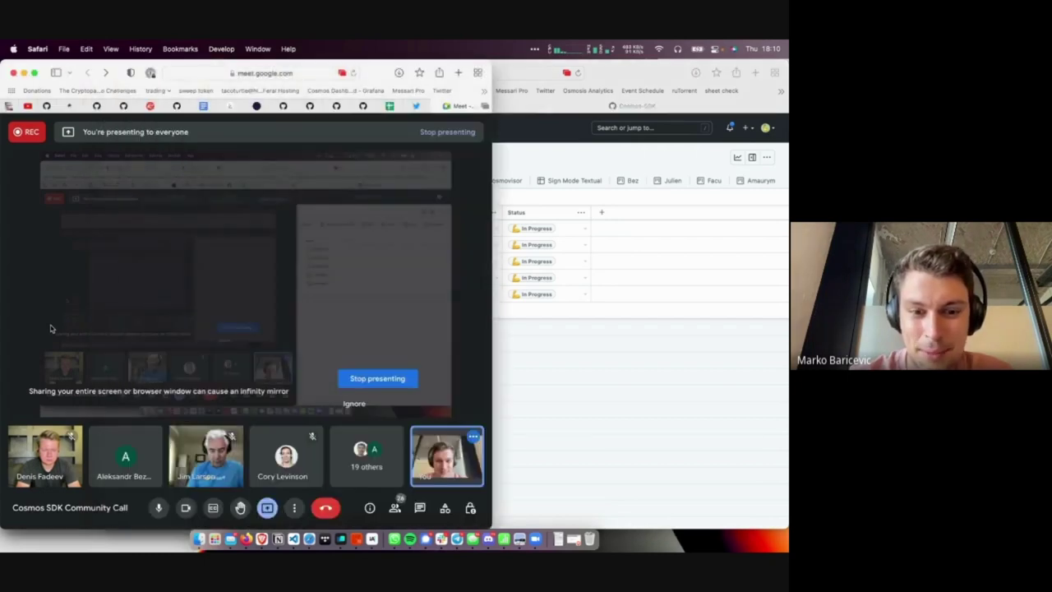
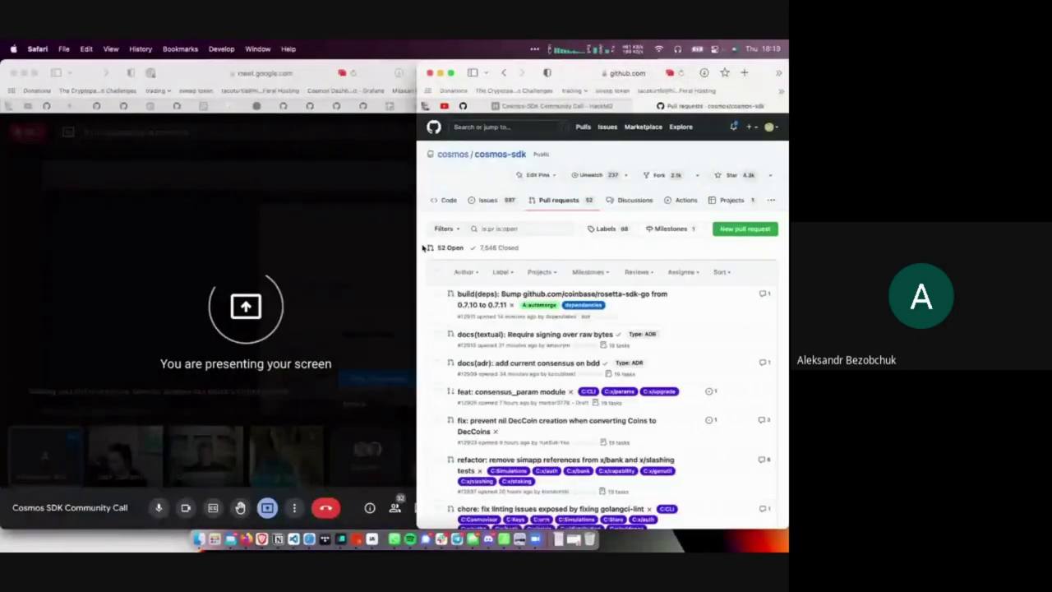
Widen the browser and open the 'docs: ADR-60 Prepare & Process Proposal' pull request.
left_click_drag(419, 247, 276, 242)
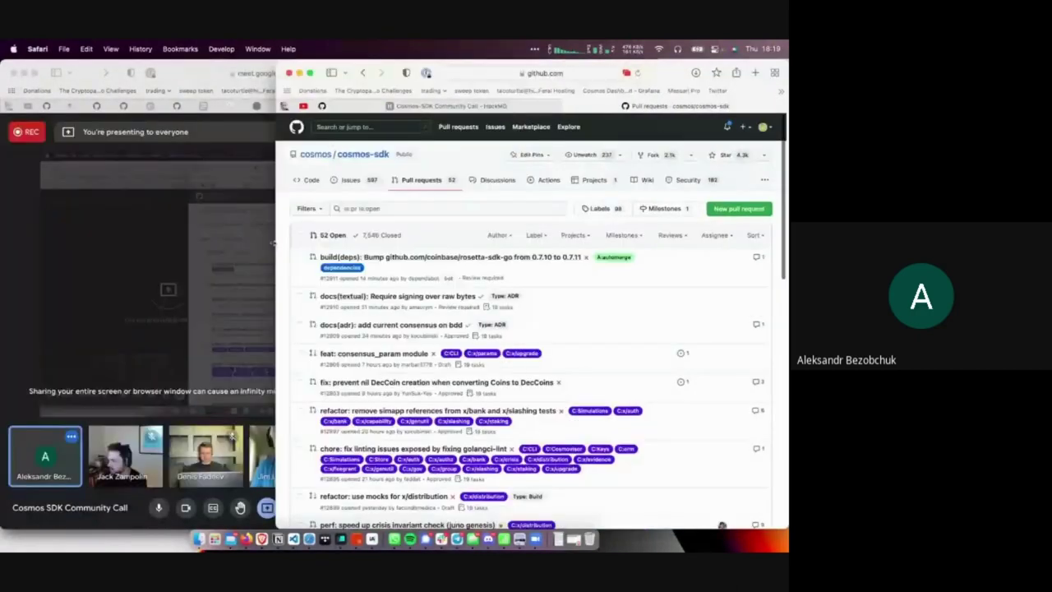
scroll(391, 313, "down", 6)
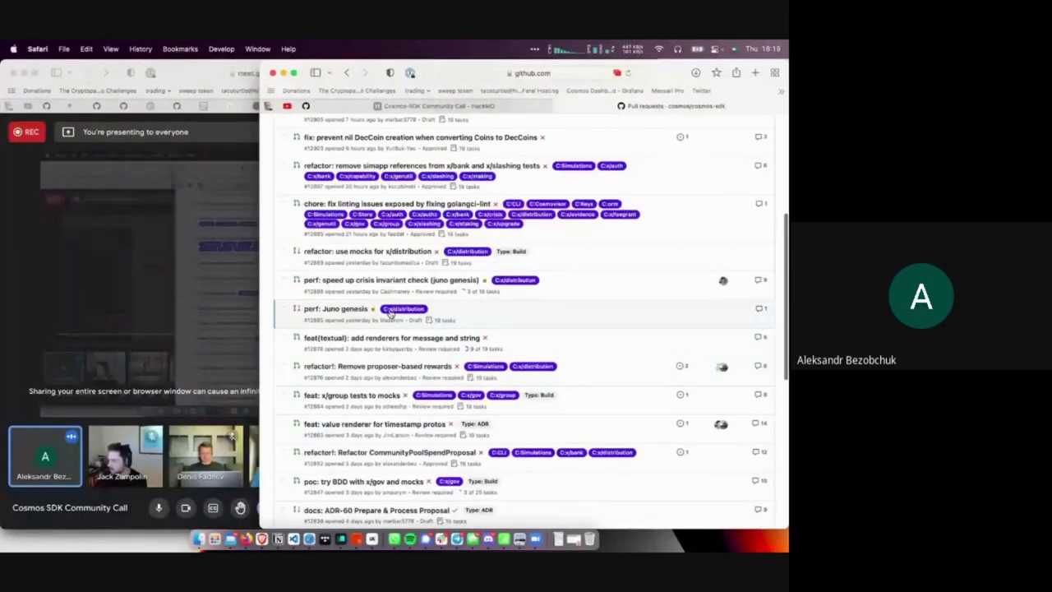
scroll(391, 314, "down", 1)
left_click(376, 472)
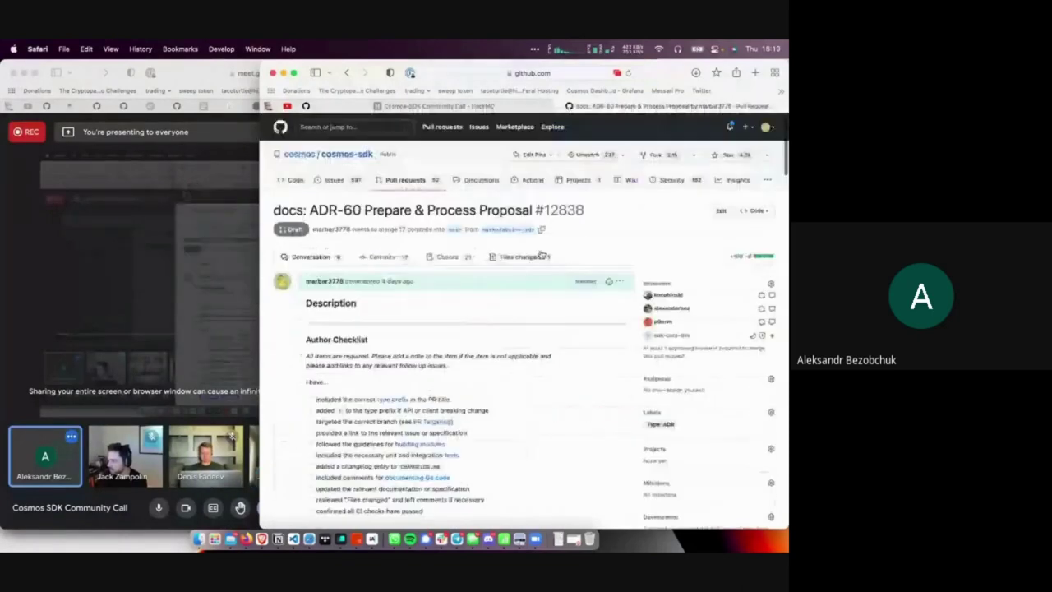
Show the PR's changed ADR 60 file as a rendered rich diff.
left_click(521, 257)
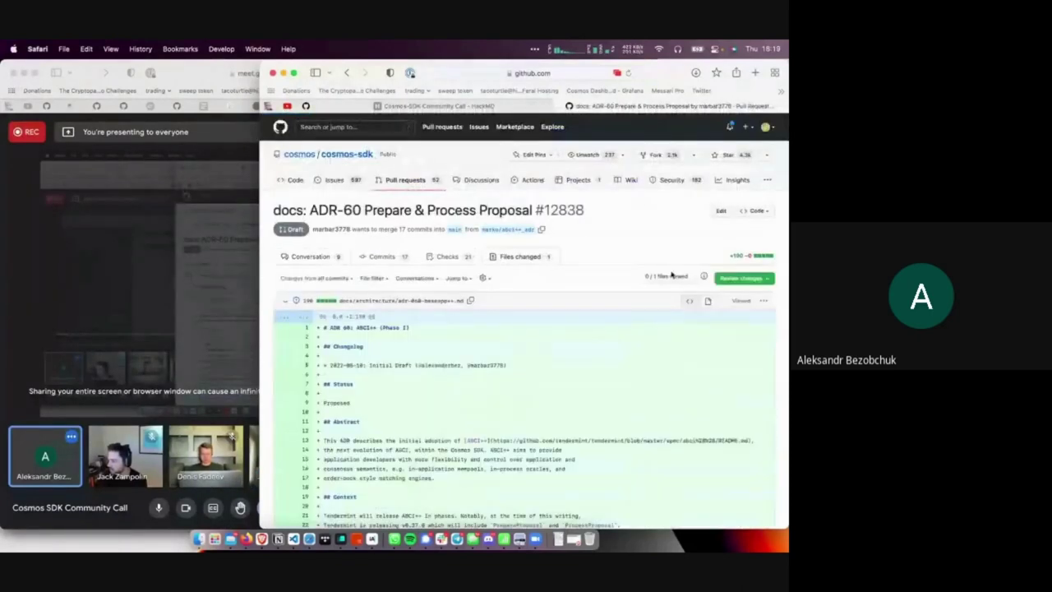
left_click(708, 301)
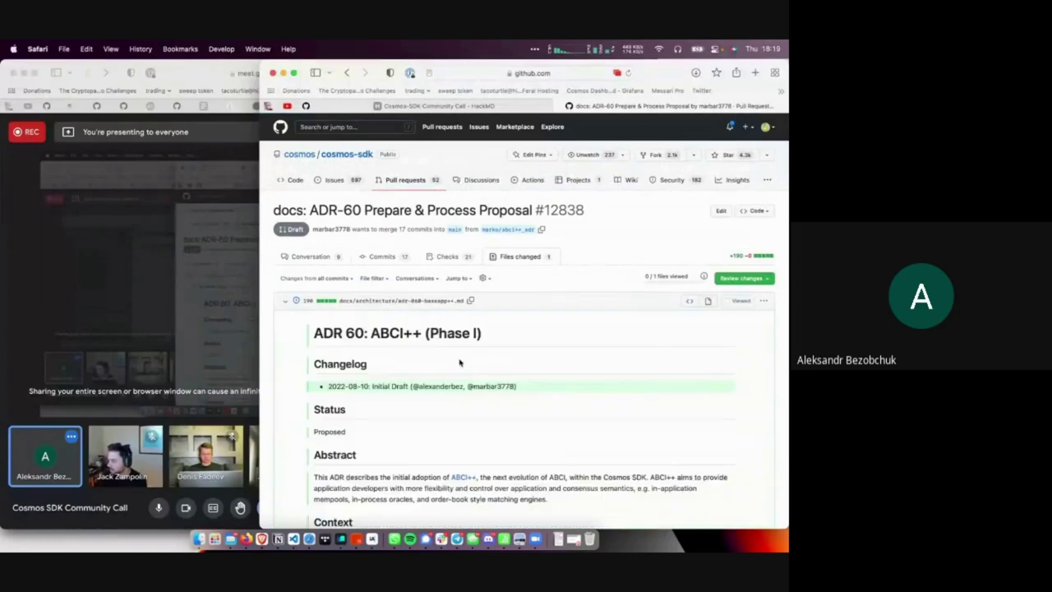
scroll(460, 363, "down", 5)
scroll(460, 362, "down", 5)
scroll(460, 363, "down", 1)
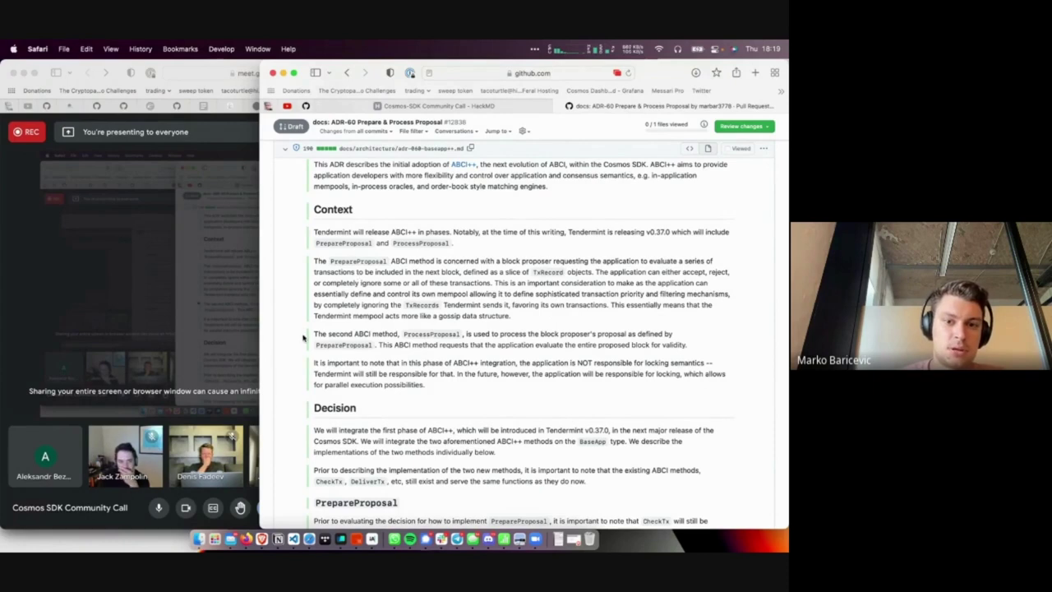
scroll(303, 337, "down", 2)
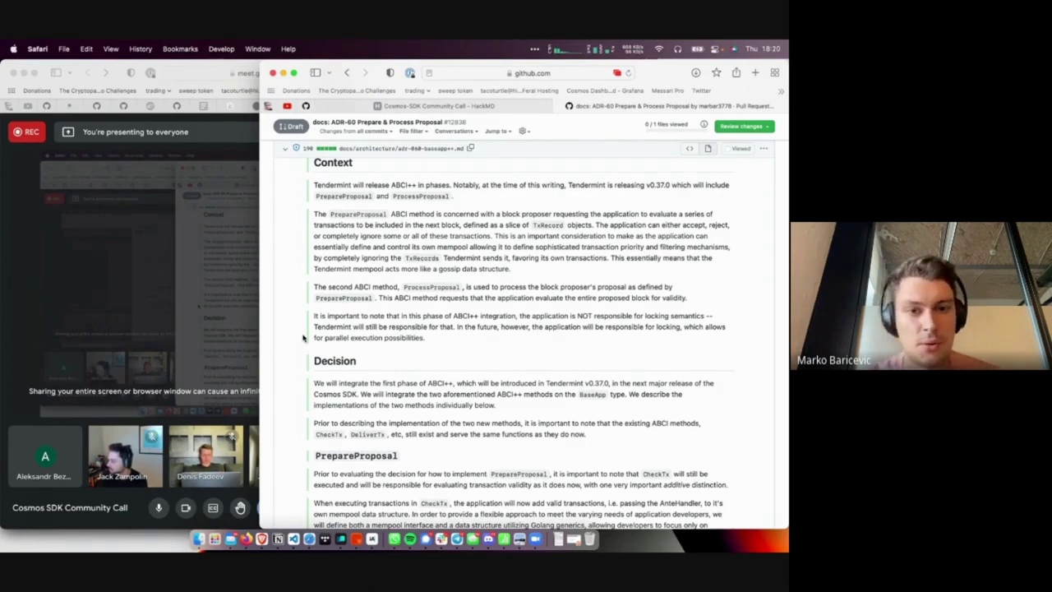
scroll(304, 338, "down", 1)
scroll(304, 338, "down", 3)
scroll(303, 338, "down", 2)
scroll(303, 338, "down", 3)
scroll(303, 338, "down", 3)
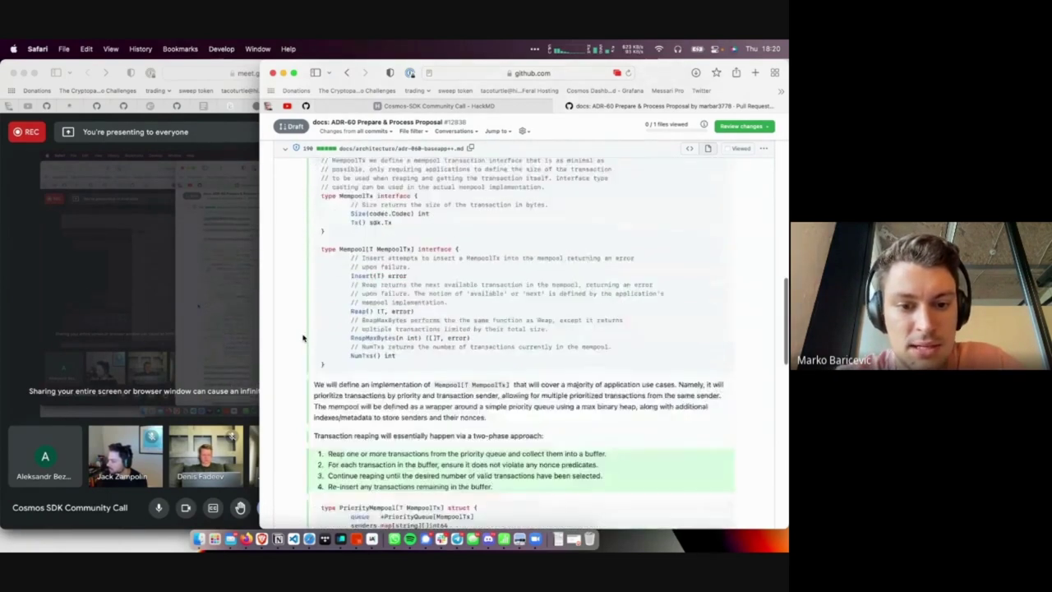
scroll(303, 337, "down", 2)
scroll(303, 338, "down", 2)
scroll(303, 338, "up", 5)
scroll(303, 337, "up", 2)
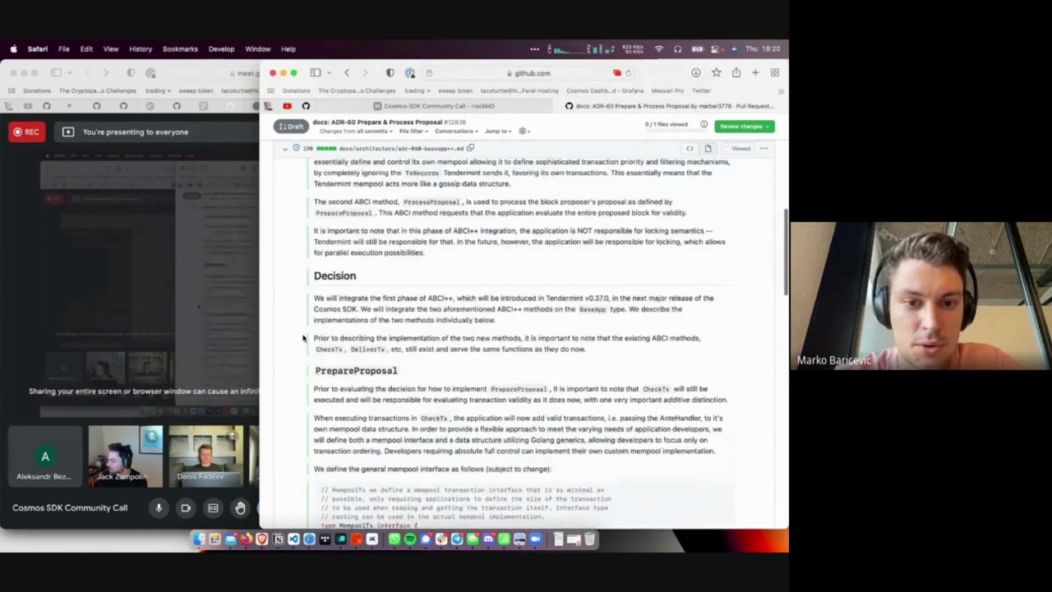
scroll(304, 338, "down", 1)
scroll(304, 338, "down", 1)
scroll(304, 338, "down", 1)
scroll(303, 337, "down", 1)
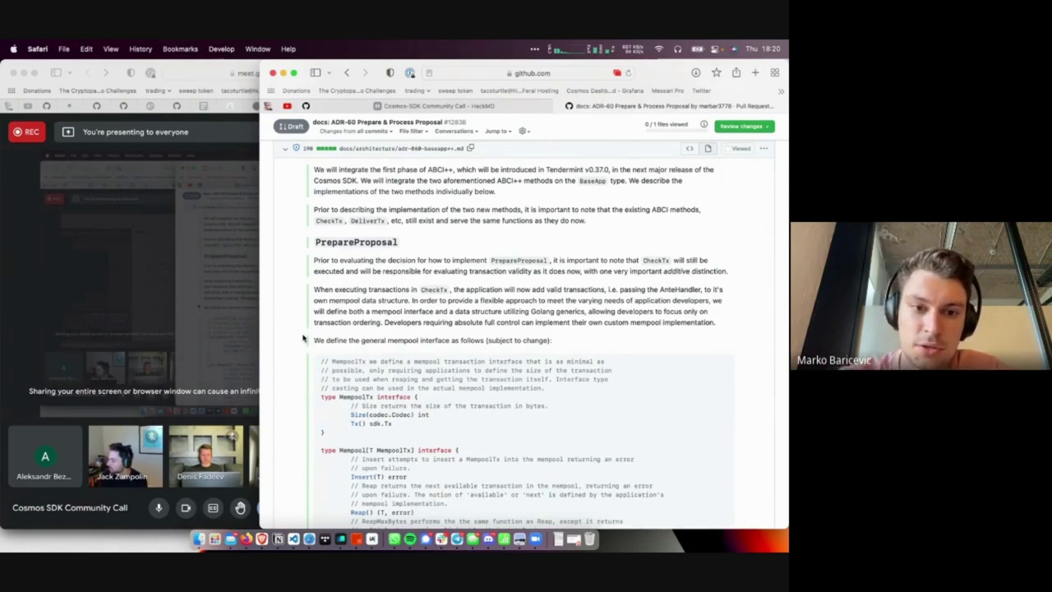
Clear the stray text selection and widen the browser around the PrepareProposal mempool interface.
left_click_drag(314, 339, 335, 340)
left_click(324, 340)
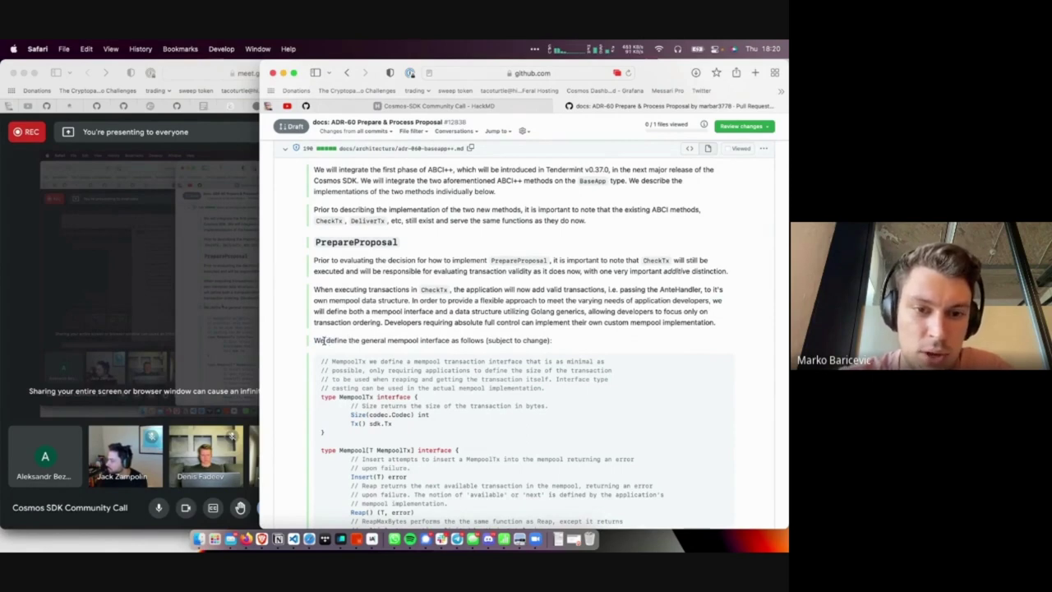
left_click_drag(261, 319, 209, 323)
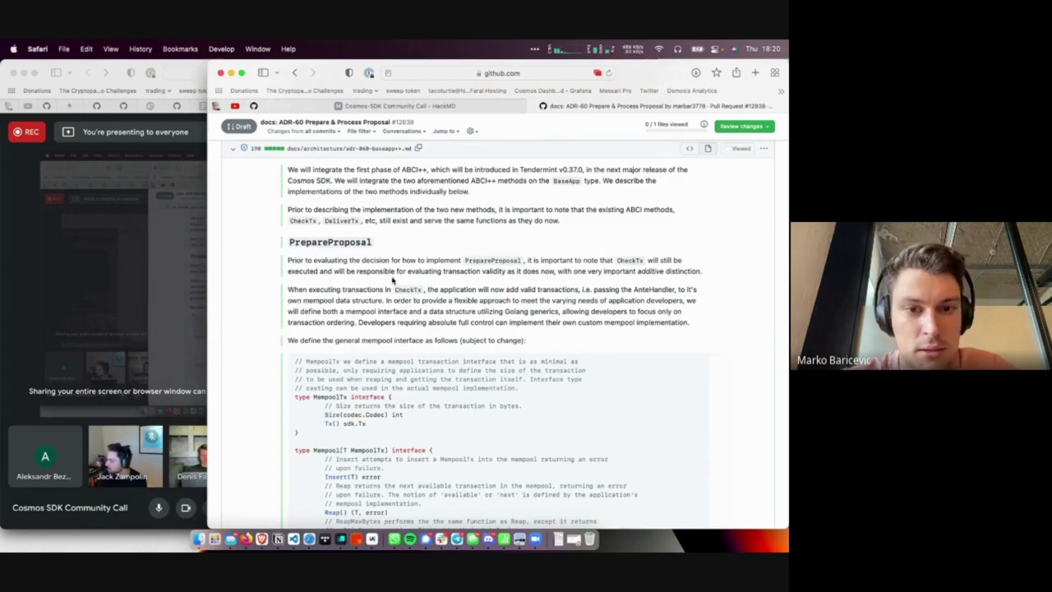
scroll(392, 278, "down", 1)
scroll(392, 278, "up", 1)
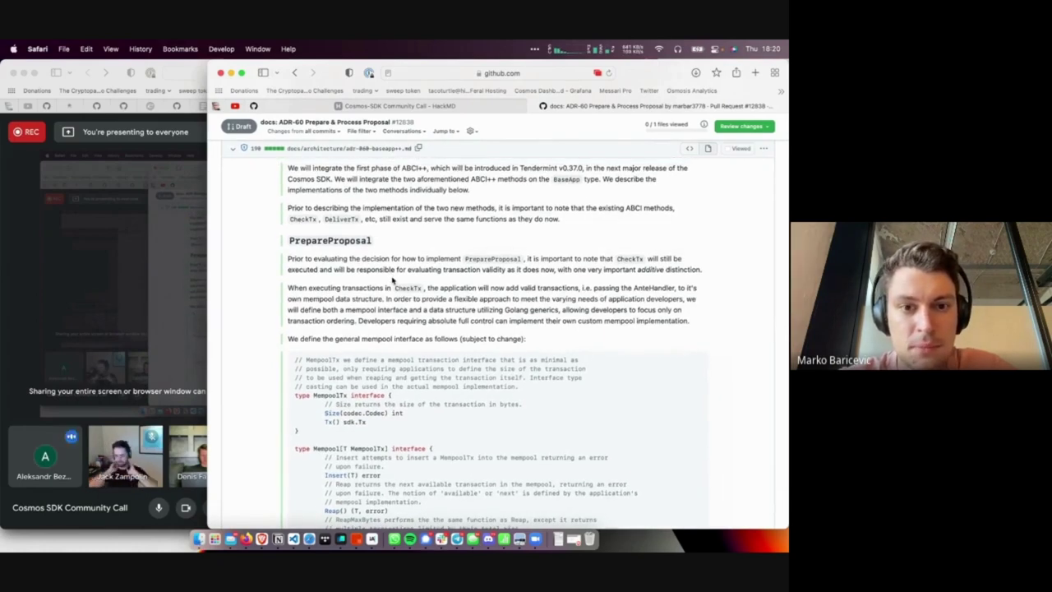
scroll(422, 240, "down", 1)
scroll(422, 240, "down", 3)
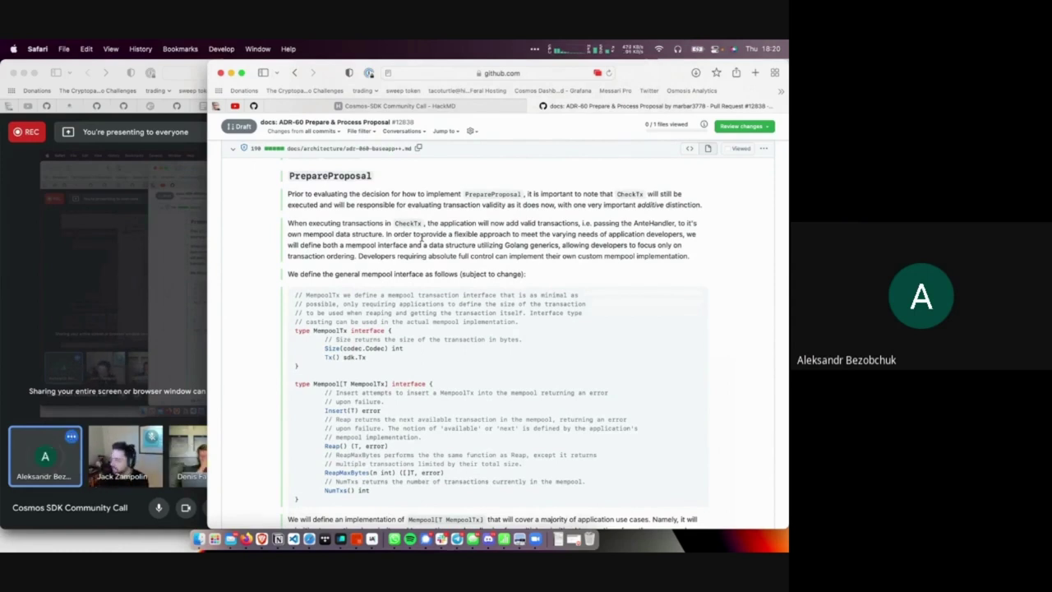
scroll(423, 238, "down", 1)
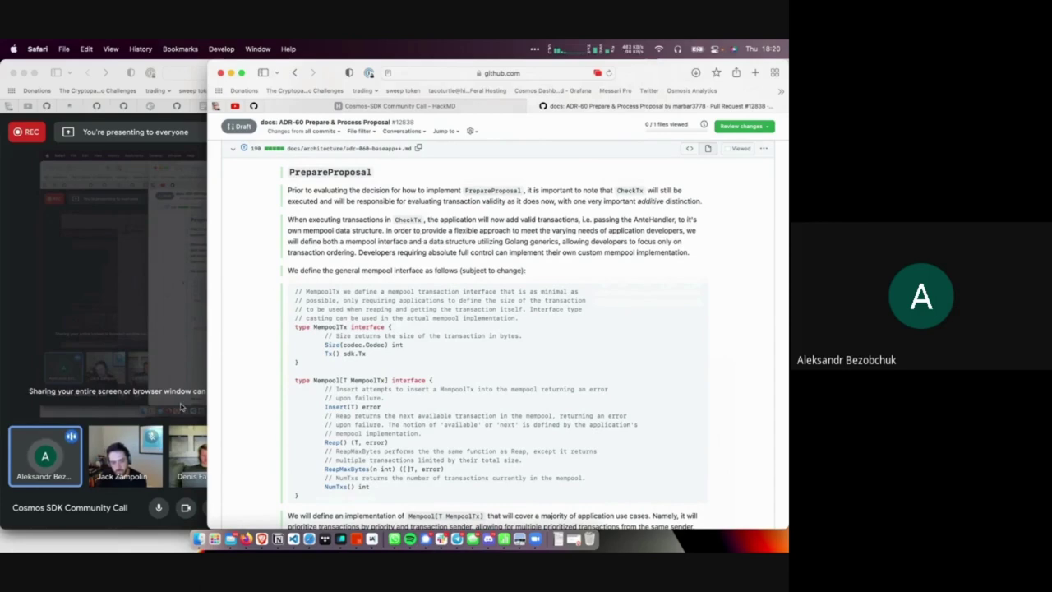
Mute the microphone in the Google Meet window, then return to the ADR document.
left_click(107, 329)
left_click(156, 507)
left_click(660, 321)
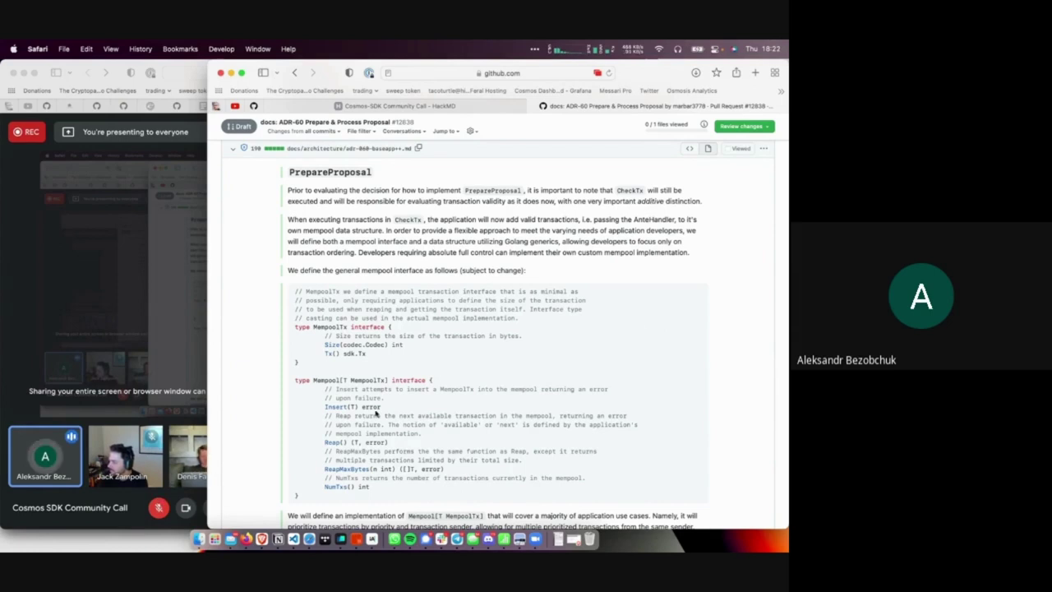
scroll(392, 407, "down", 2)
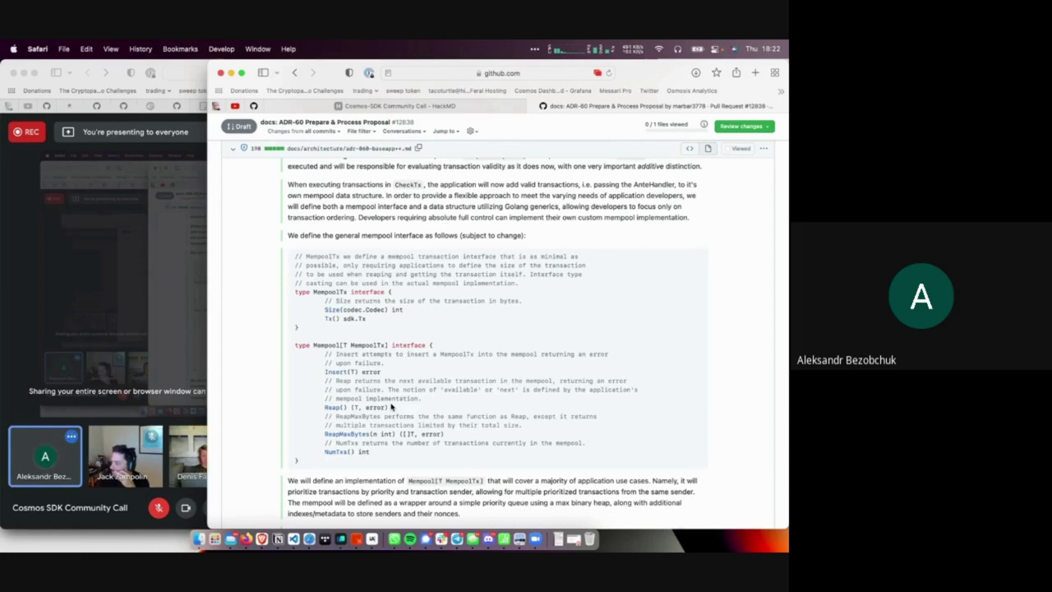
scroll(392, 406, "down", 1)
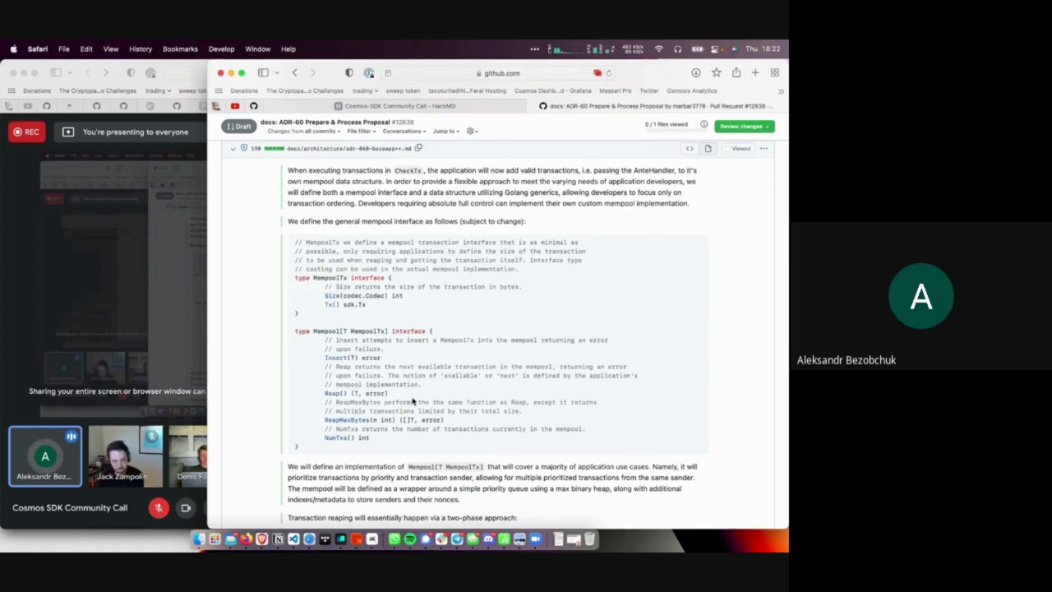
scroll(414, 401, "down", 1)
scroll(414, 400, "down", 2)
scroll(413, 401, "down", 2)
scroll(414, 400, "down", 2)
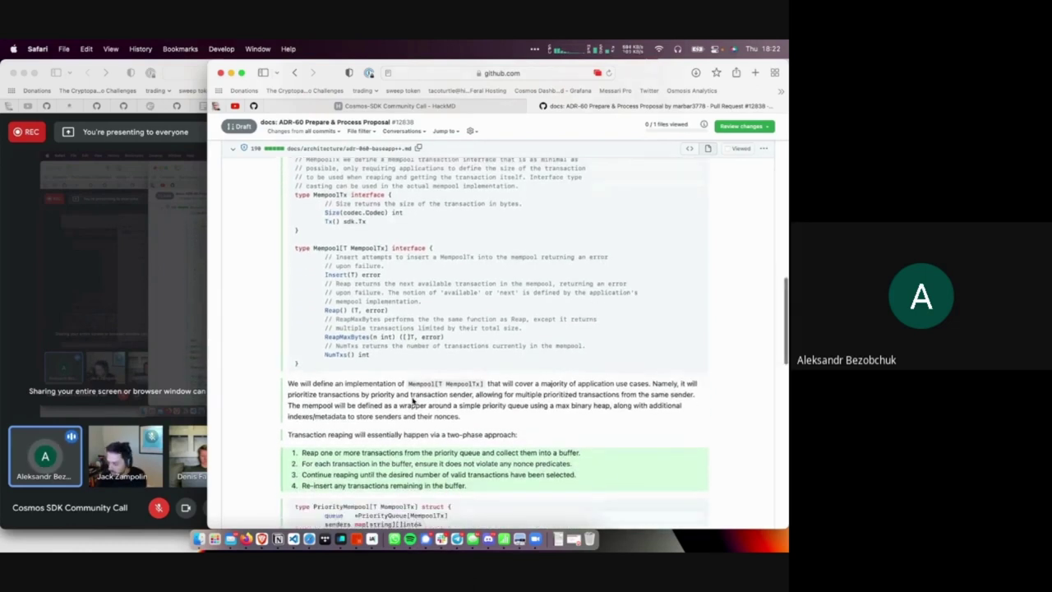
scroll(414, 401, "down", 1)
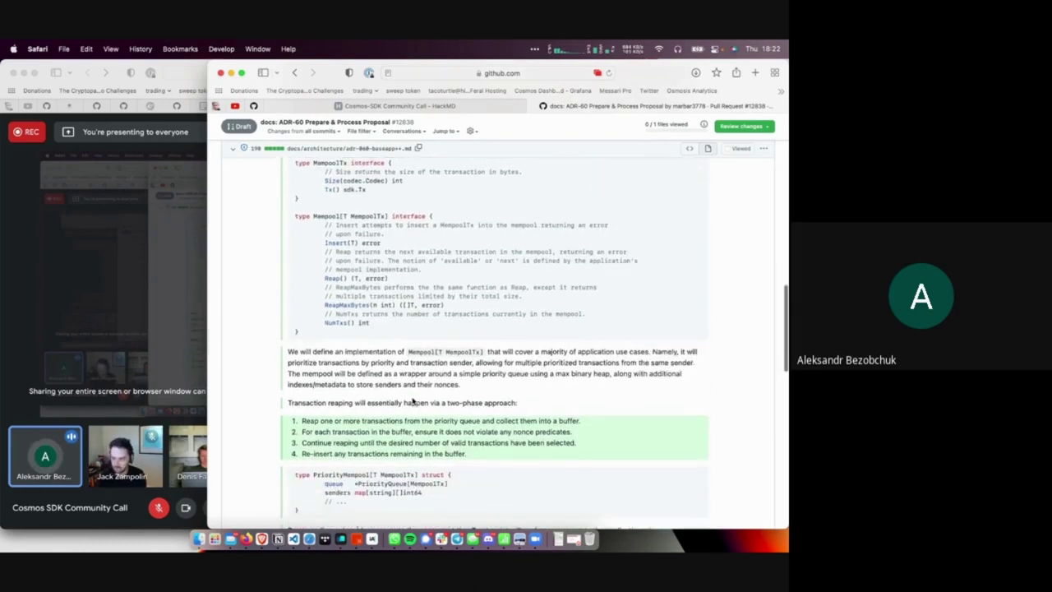
scroll(414, 400, "down", 1)
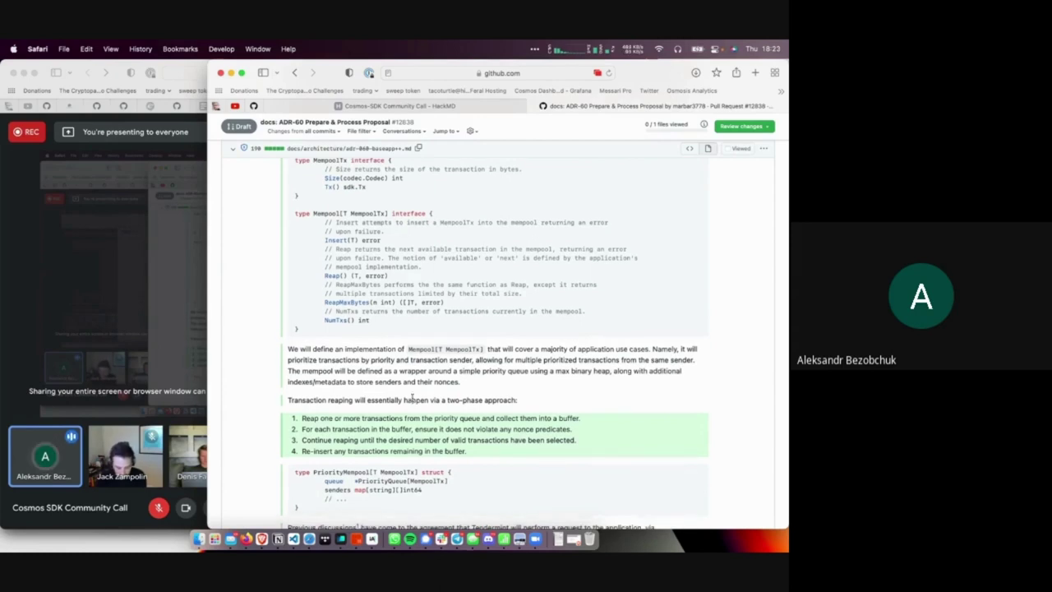
scroll(414, 401, "down", 3)
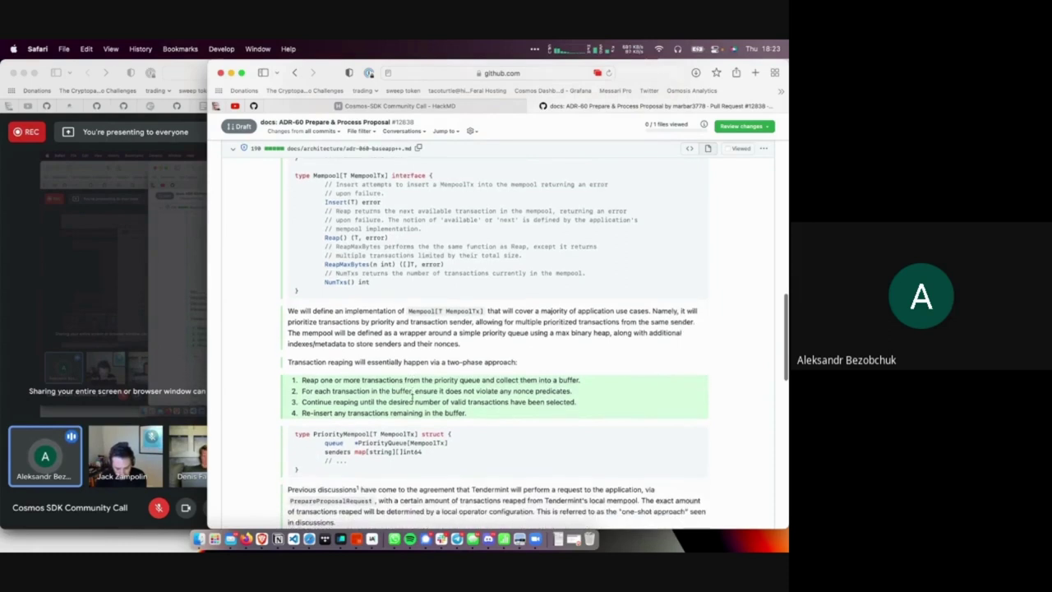
scroll(413, 401, "down", 3)
scroll(414, 400, "down", 2)
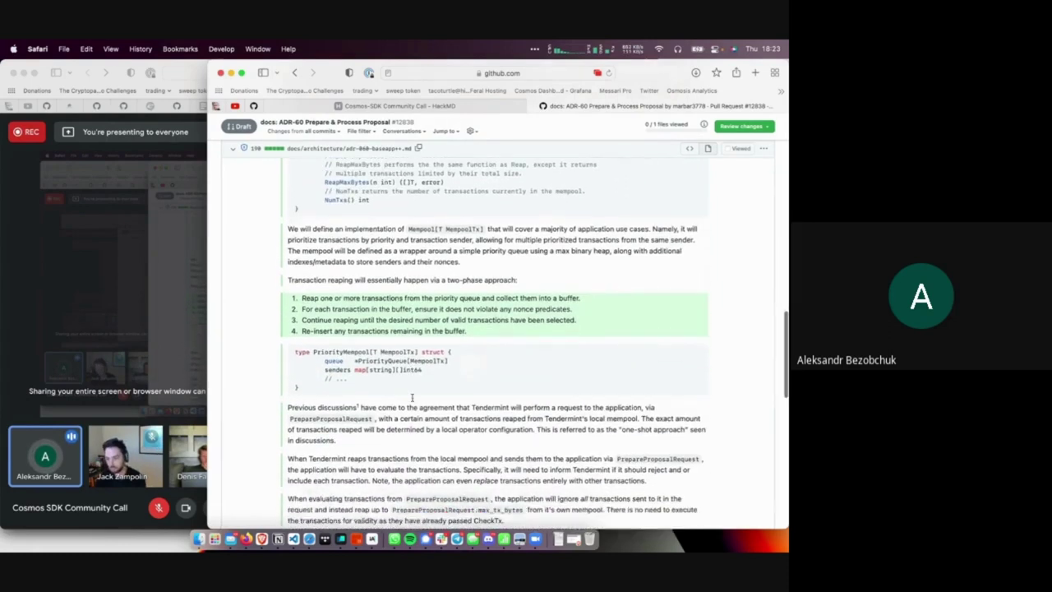
scroll(413, 400, "down", 1)
scroll(414, 400, "down", 2)
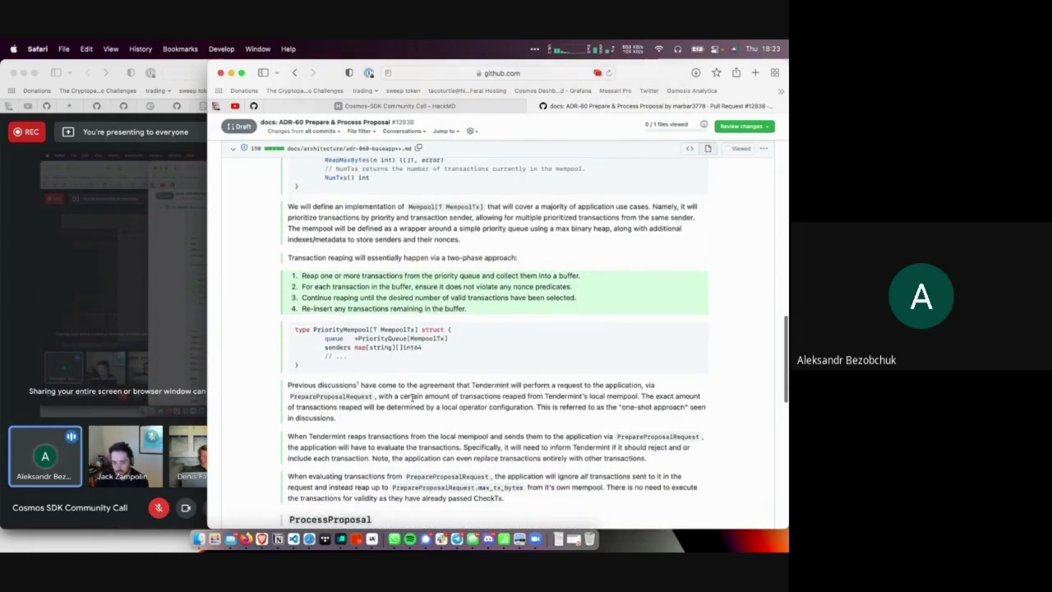
scroll(414, 400, "down", 3)
scroll(413, 400, "down", 4)
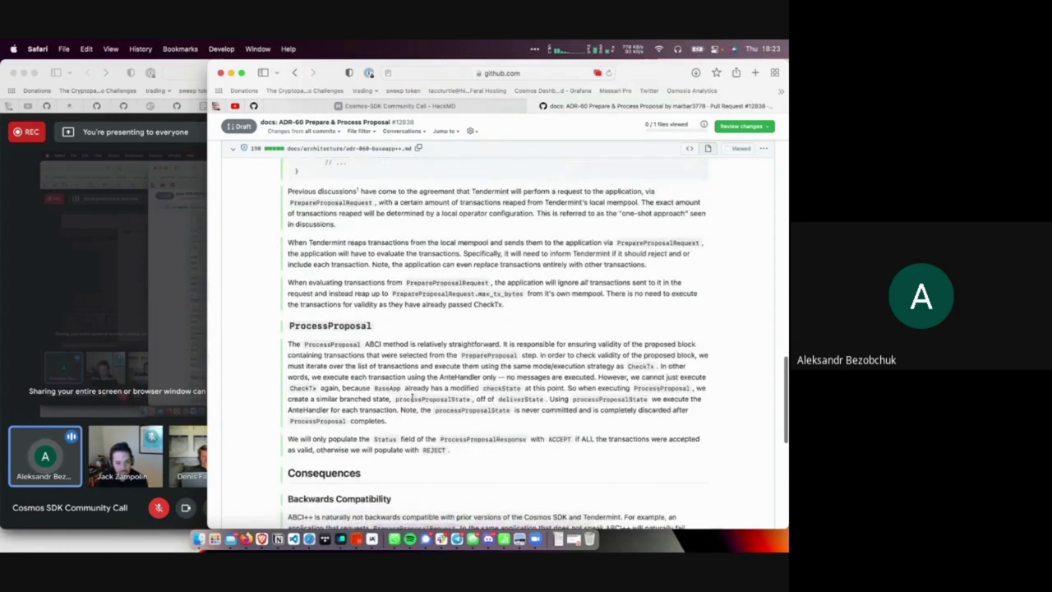
scroll(413, 400, "up", 2)
scroll(413, 400, "up", 1)
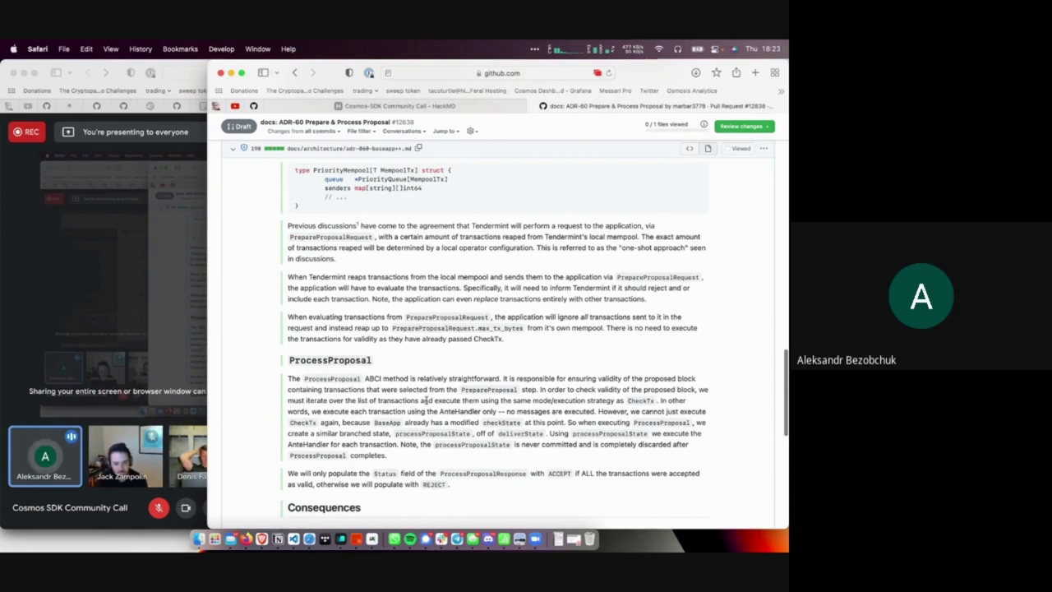
scroll(428, 400, "up", 2)
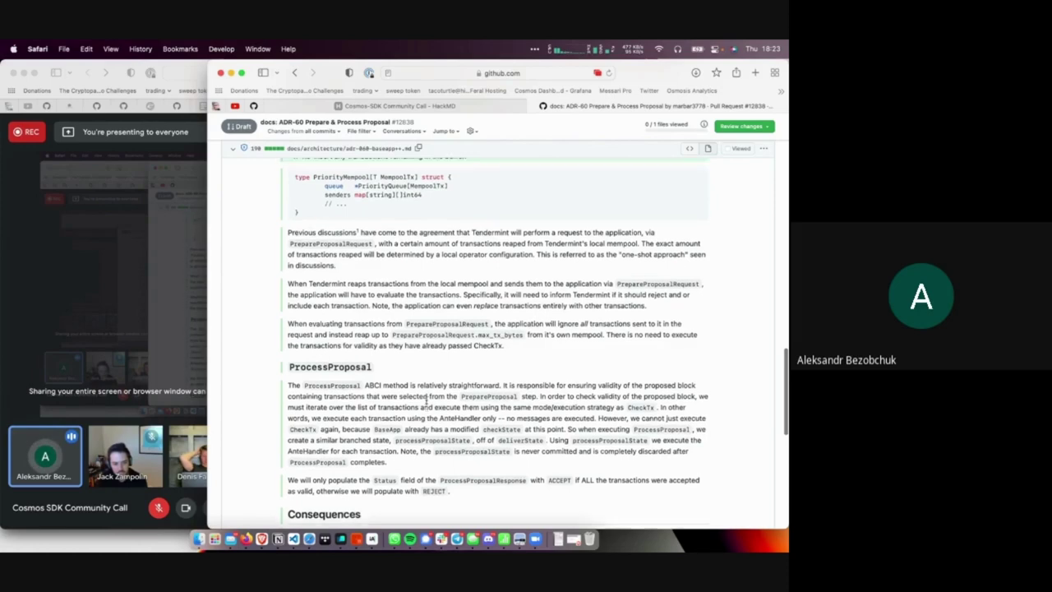
scroll(428, 400, "up", 6)
scroll(427, 402, "up", 3)
scroll(428, 403, "up", 1)
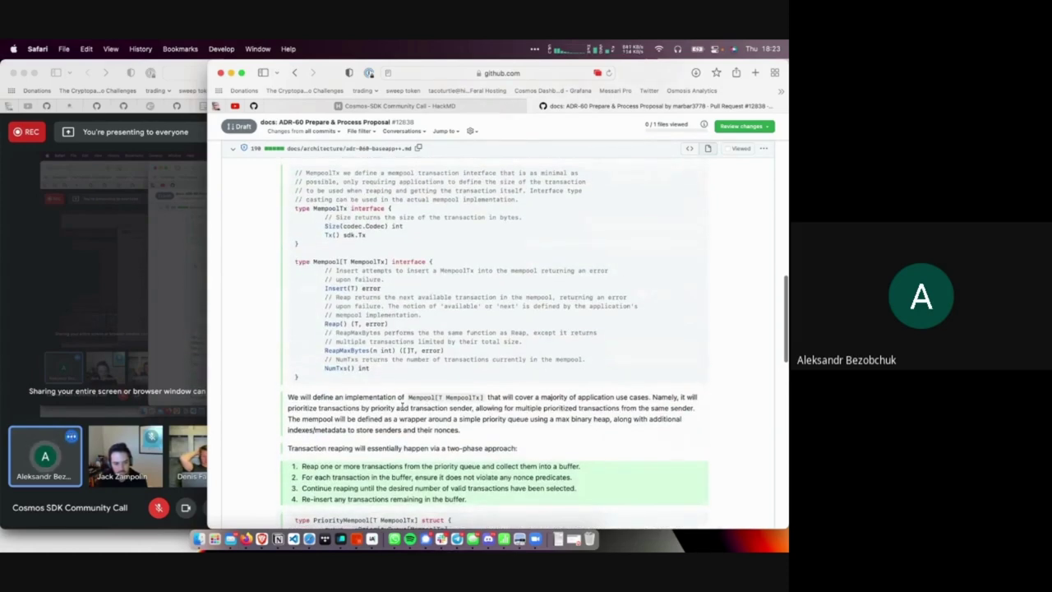
scroll(403, 405, "up", 1)
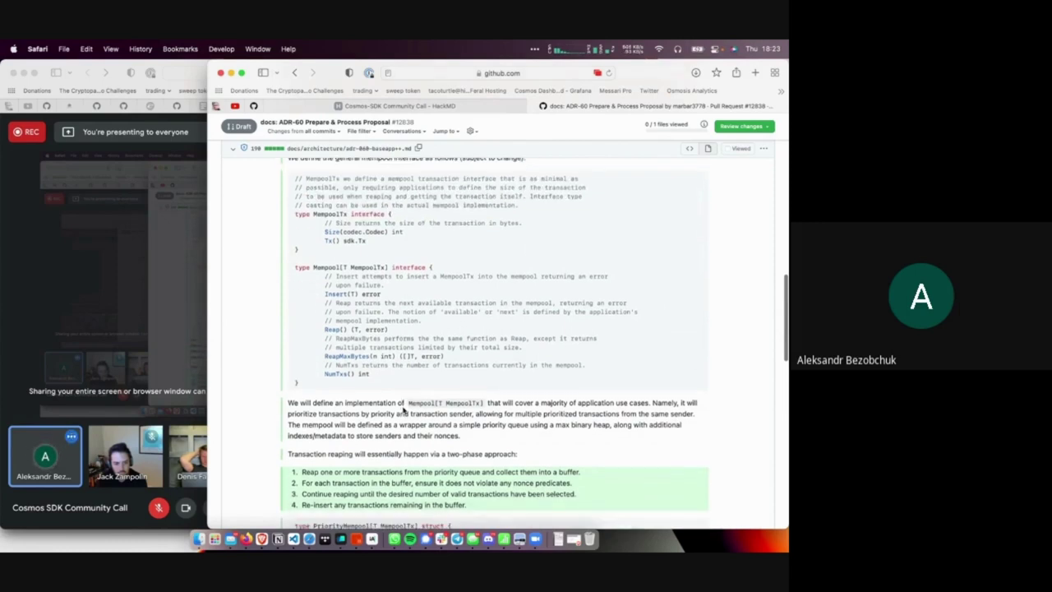
scroll(402, 406, "down", 1)
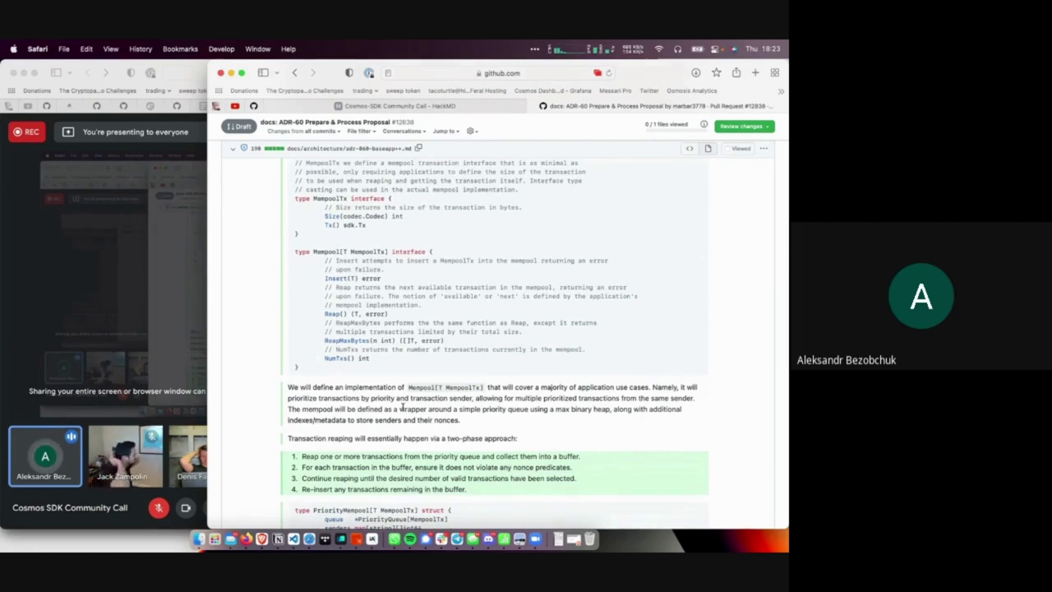
scroll(403, 407, "down", 3)
scroll(403, 407, "down", 1)
scroll(403, 408, "down", 1)
scroll(403, 408, "down", 1)
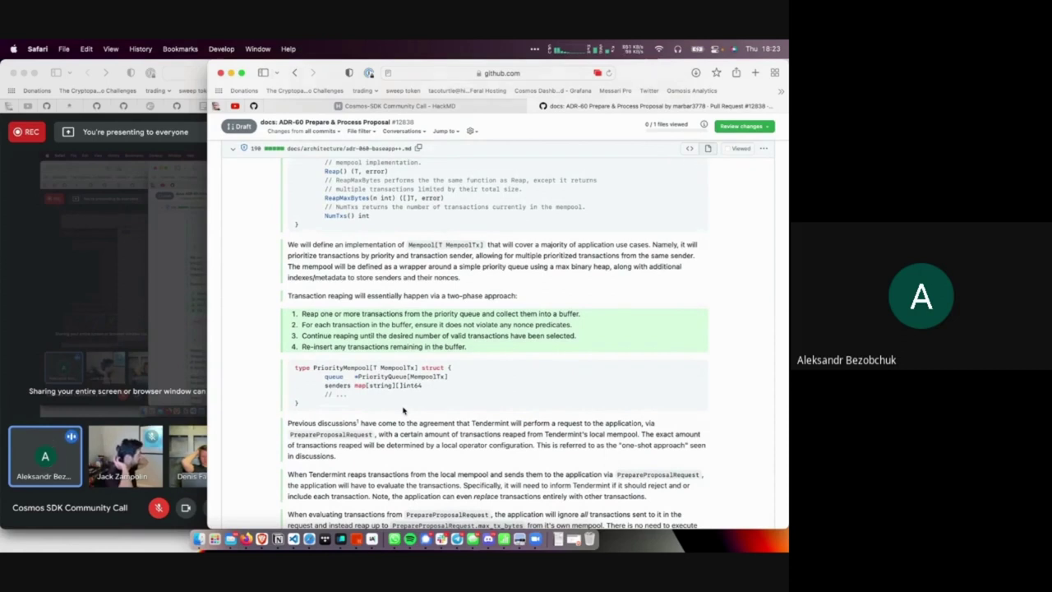
scroll(402, 408, "up", 4)
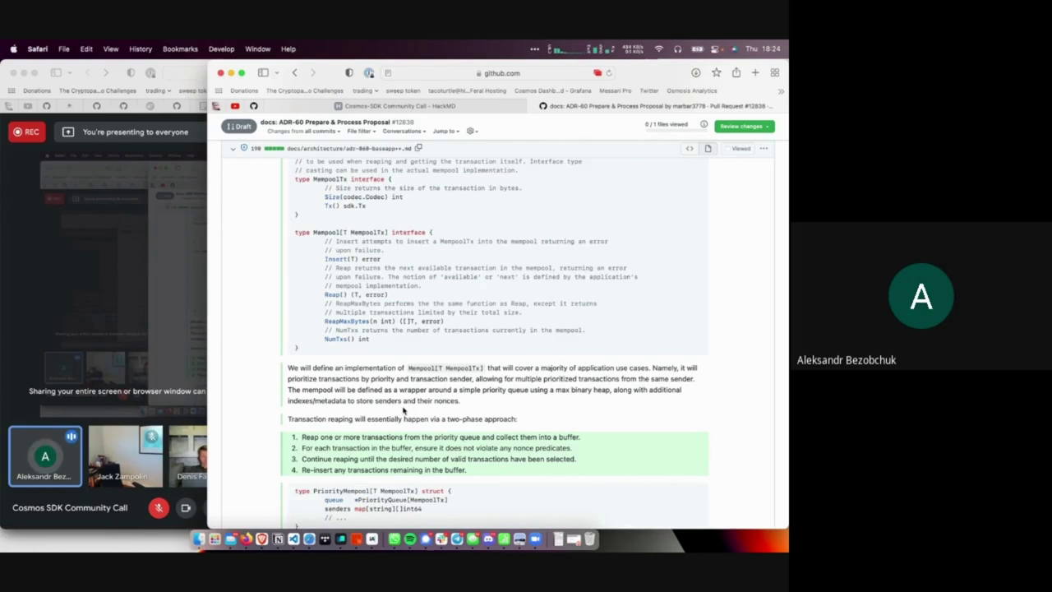
scroll(403, 409, "down", 3)
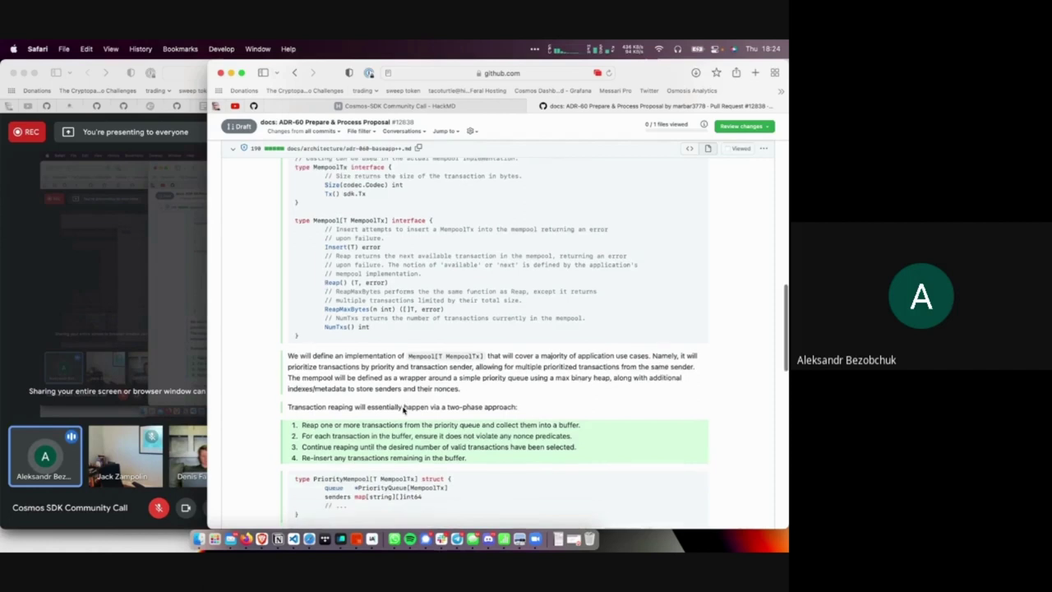
scroll(403, 409, "down", 3)
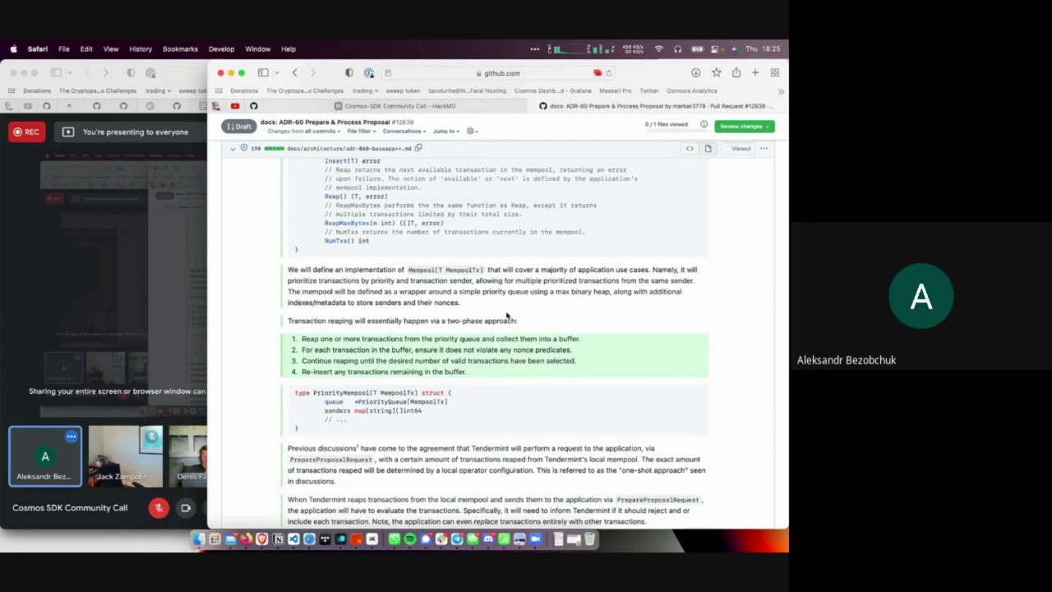
Unmute the microphone in Meet and bring the ADR-60 pull request back to front.
left_click(158, 507)
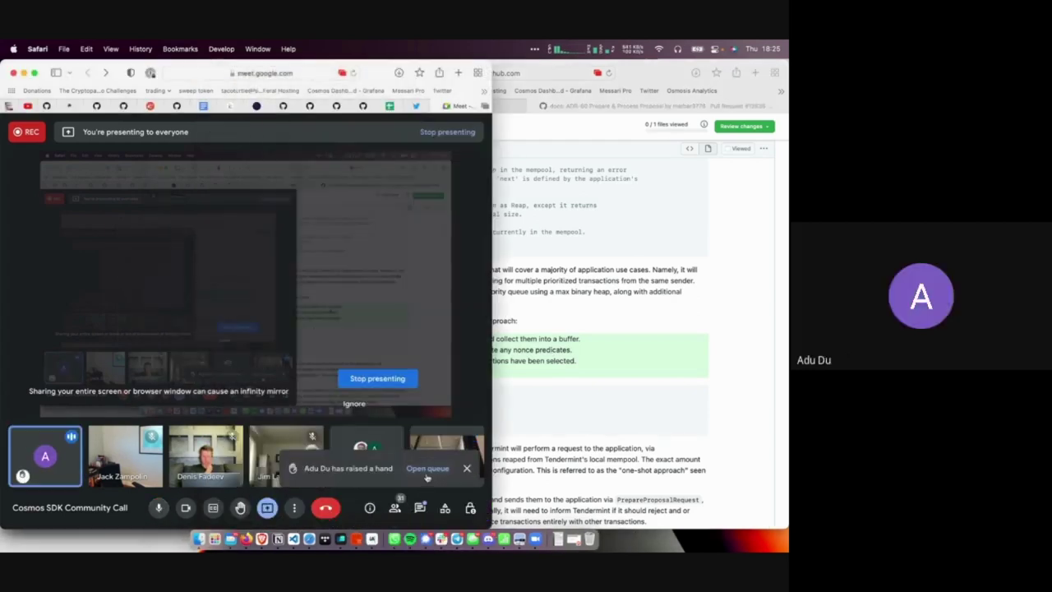
left_click(589, 372)
scroll(616, 409, "up", 2)
scroll(617, 409, "up", 2)
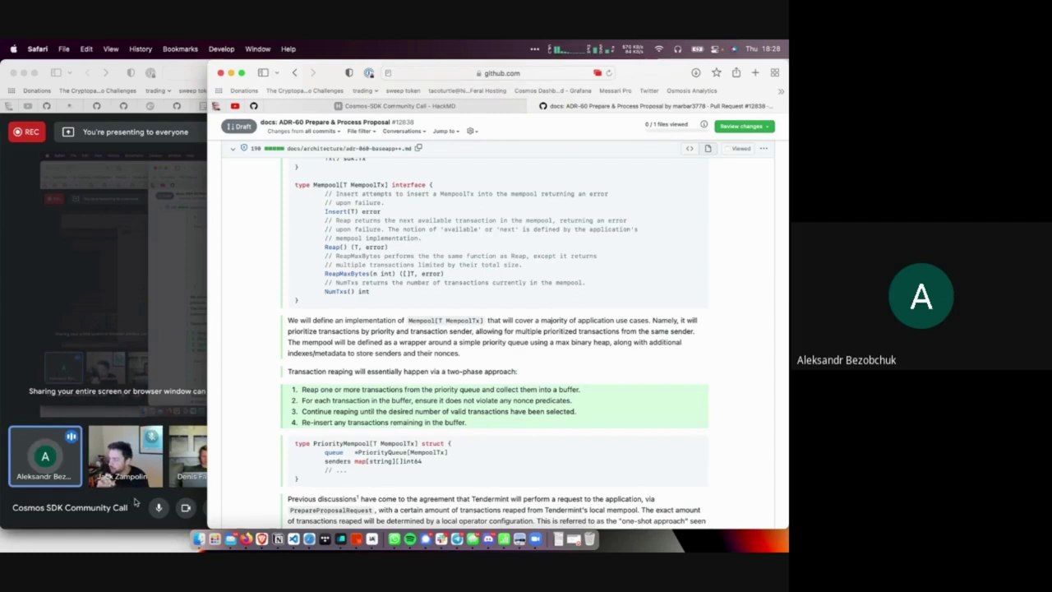
left_click(159, 508)
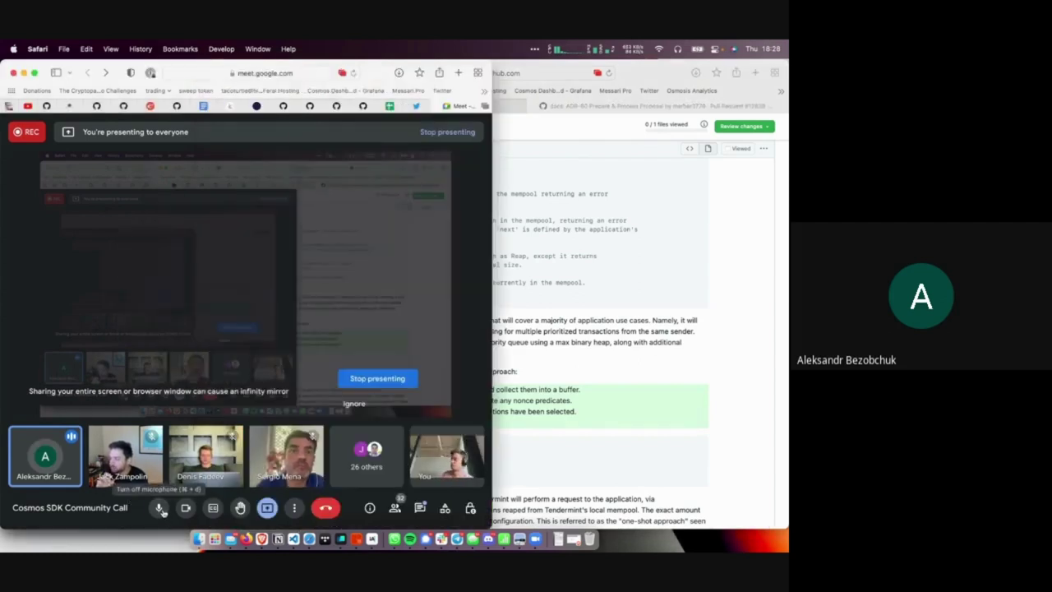
left_click(160, 507)
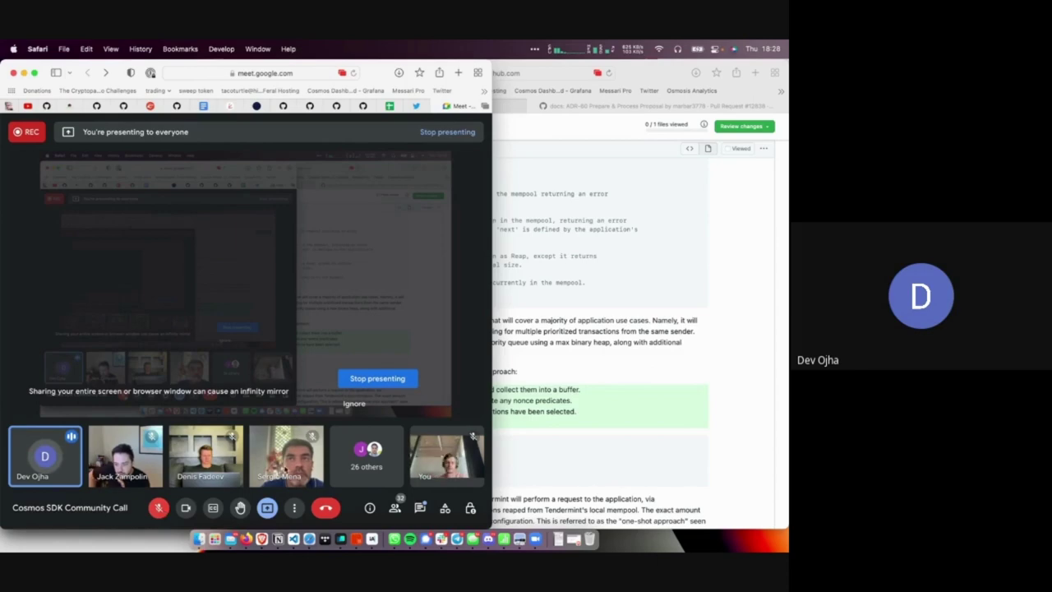
left_click(705, 280)
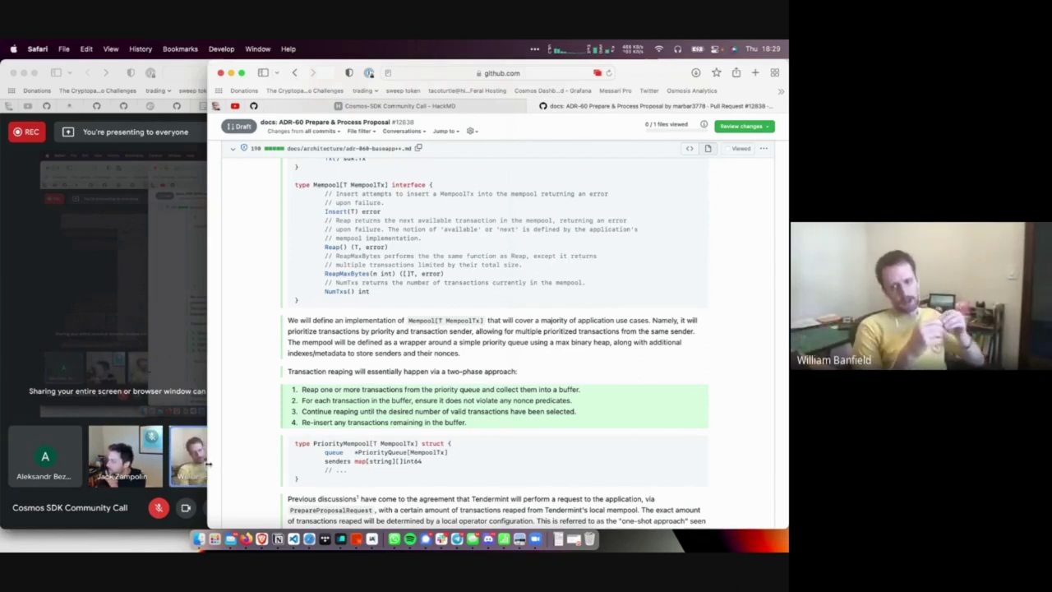
Bring the Google Meet window forward and unmute the microphone.
left_click(154, 306)
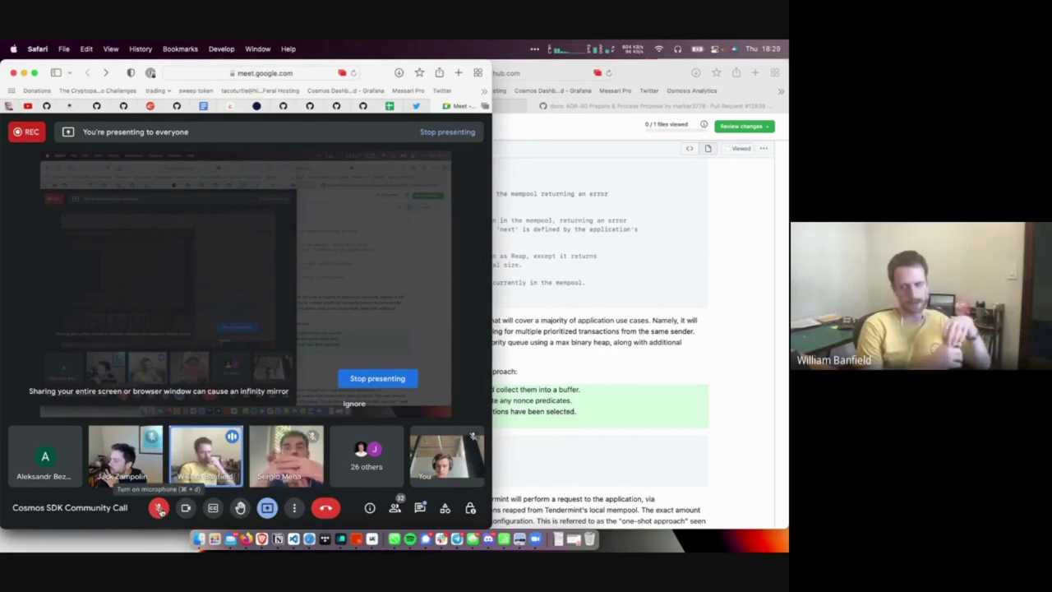
left_click(160, 508)
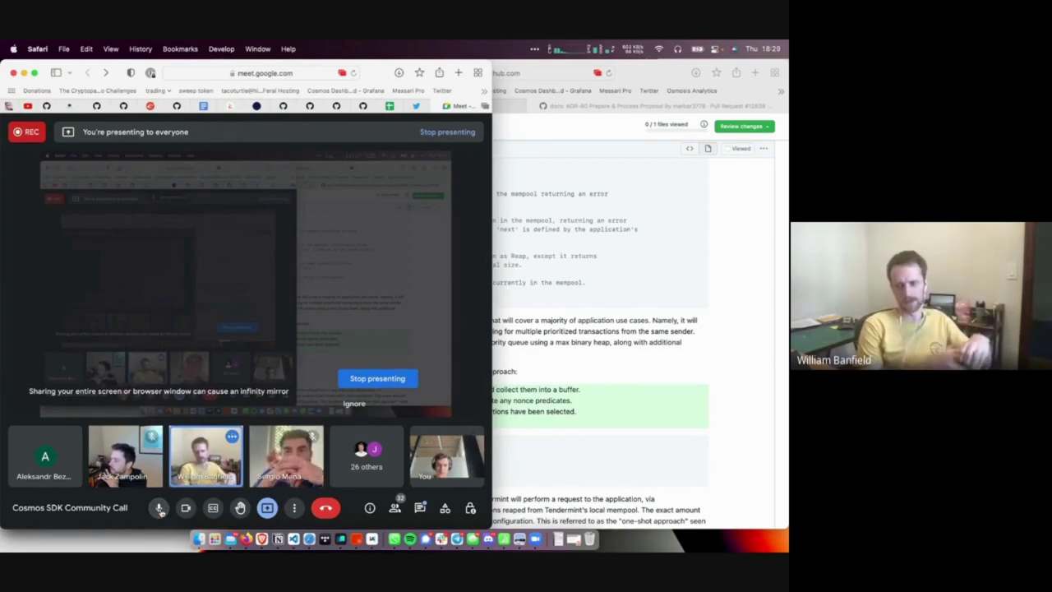